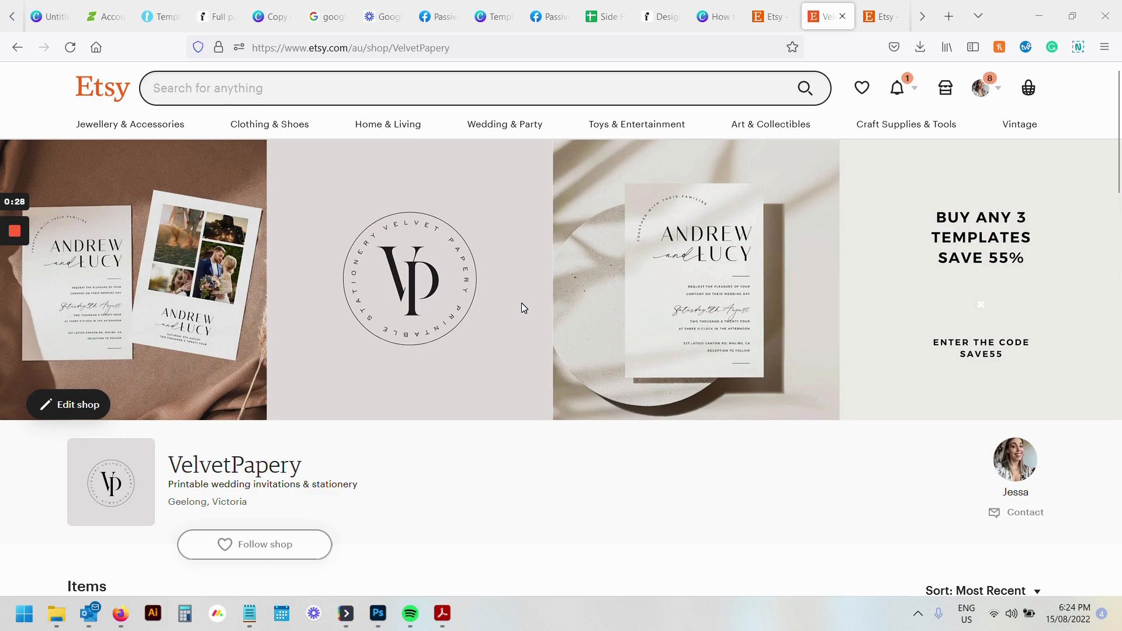
Step: Look over the VelvetPapery storefront's banner and items section and glance at the shop's sales and discounts page
{"action": "scroll", "coordinate": [517, 306], "scroll_direction": "down", "scroll_amount": 5}
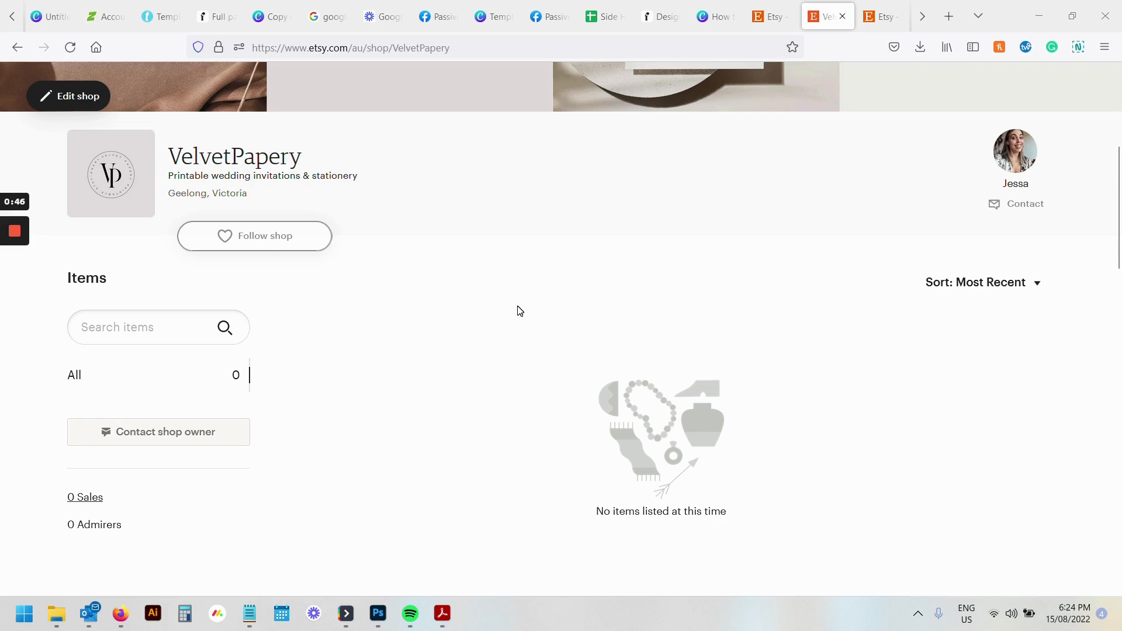
{"action": "left_click", "coordinate": [771, 16]}
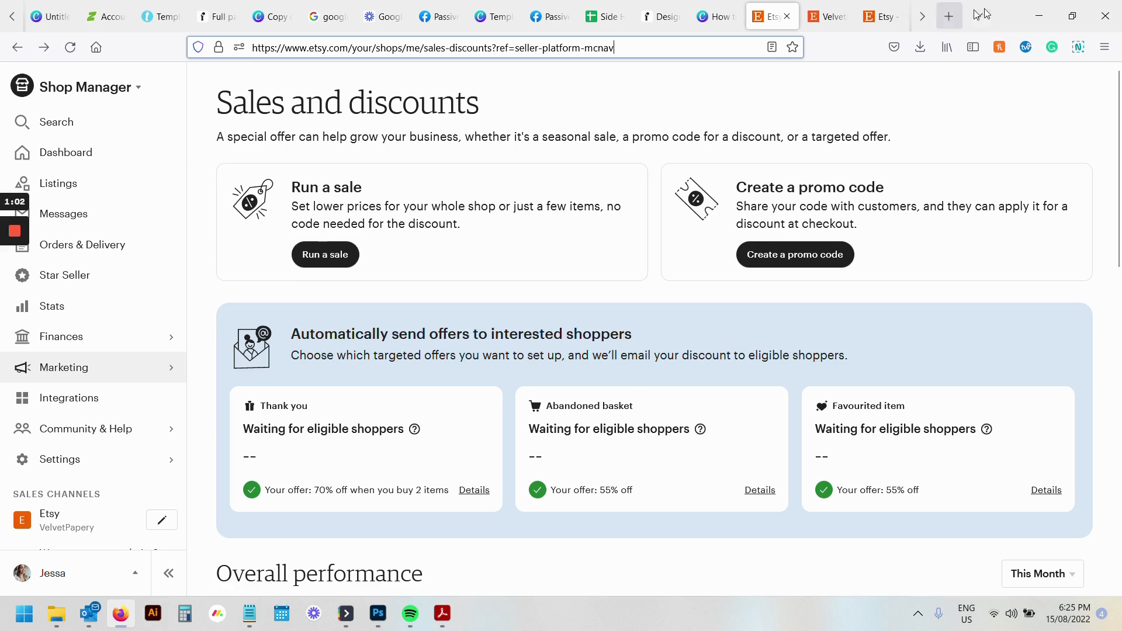
{"action": "left_click", "coordinate": [825, 17]}
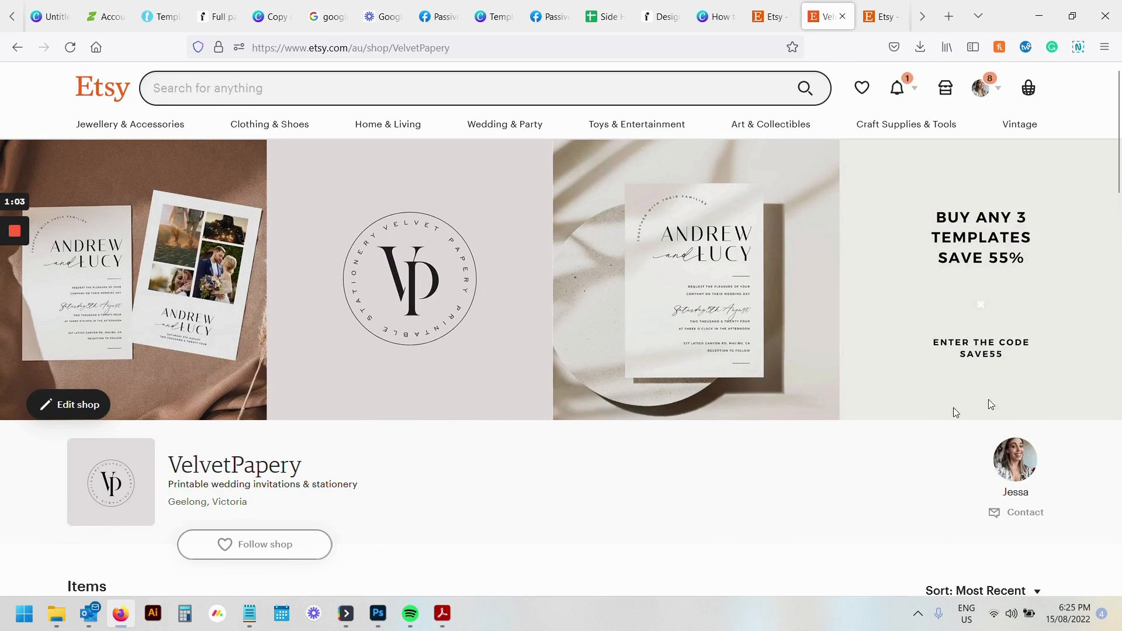
Step: Review the shop's sales and discounts page, from the automatic targeted offers down to the list of promo codes and sales
{"action": "left_click", "coordinate": [772, 16]}
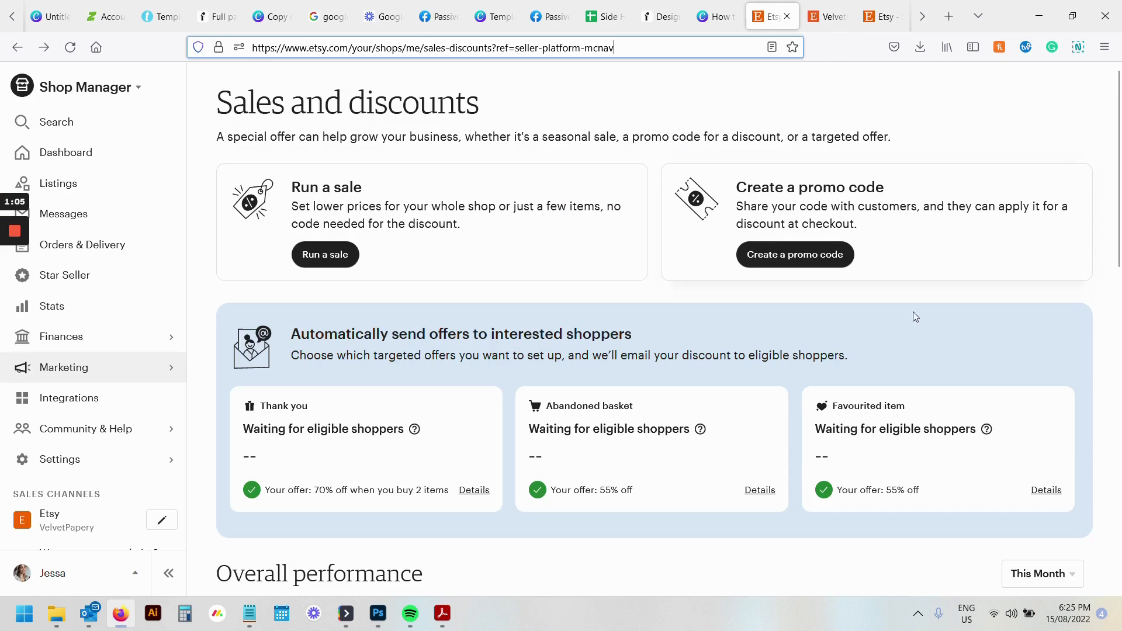
{"action": "scroll", "coordinate": [493, 320], "scroll_direction": "down", "scroll_amount": 1}
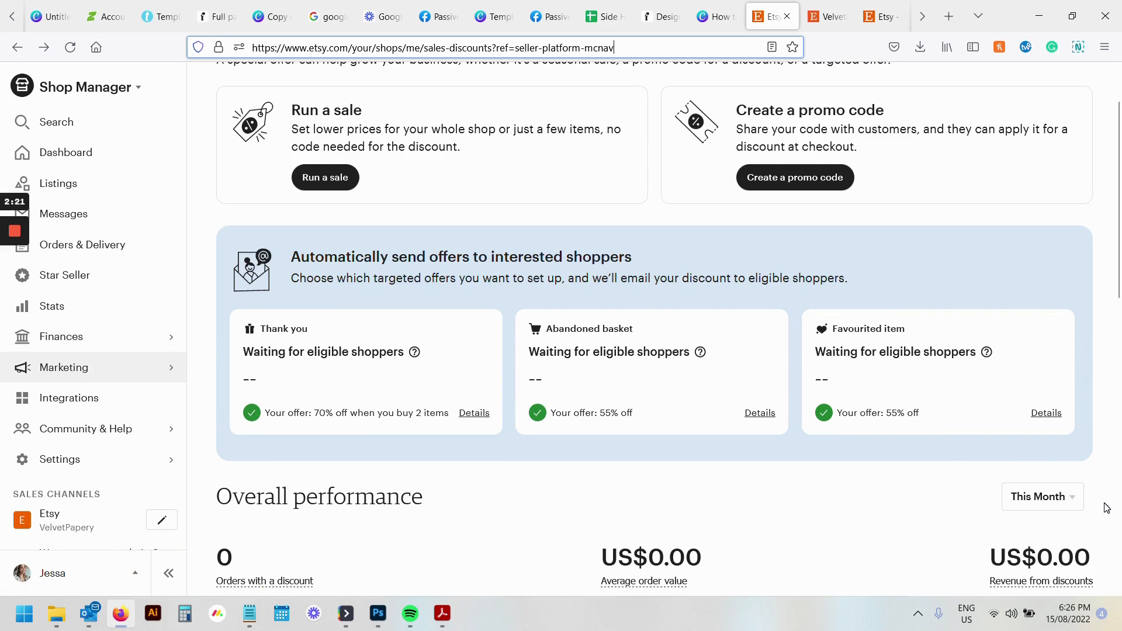
{"action": "scroll", "coordinate": [911, 503], "scroll_direction": "down", "scroll_amount": 10}
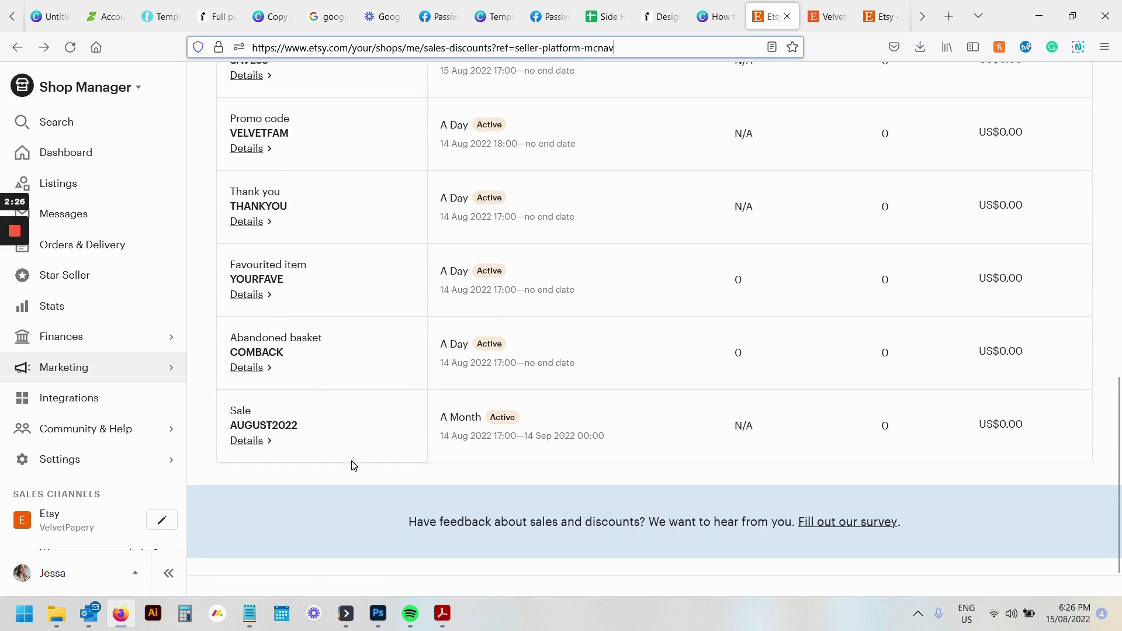
{"action": "scroll", "coordinate": [353, 466], "scroll_direction": "up", "scroll_amount": 1}
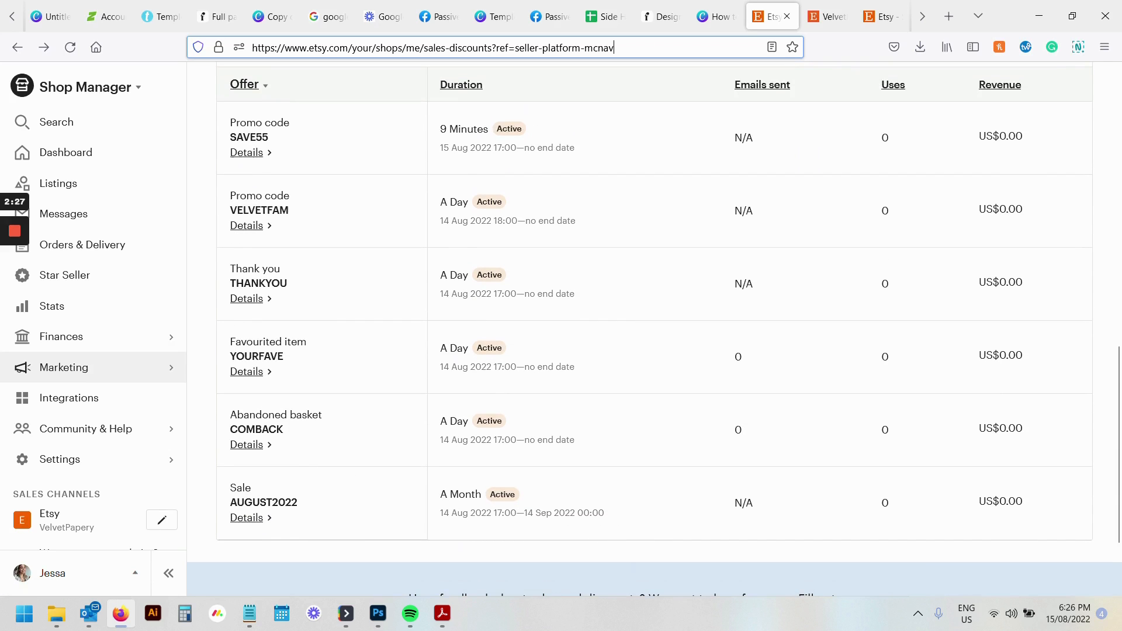
Step: Look at the storefront banner's promo offer and the sign-up page for the free event planner
{"action": "left_click", "coordinate": [824, 6]}
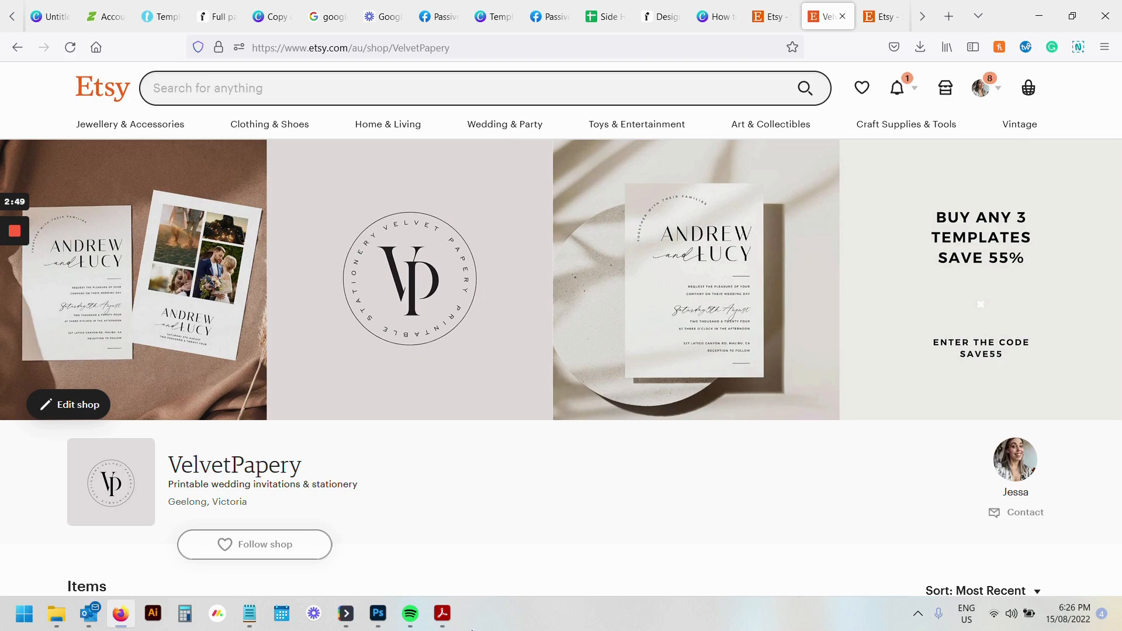
{"action": "left_click", "coordinate": [660, 16]}
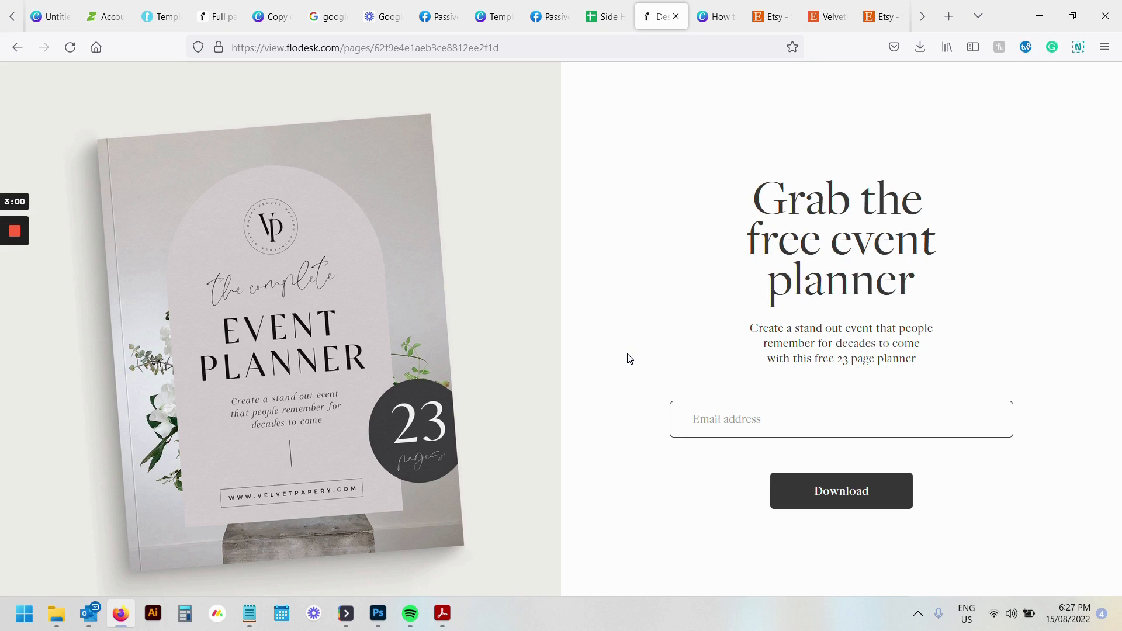
{"action": "left_click", "coordinate": [829, 11]}
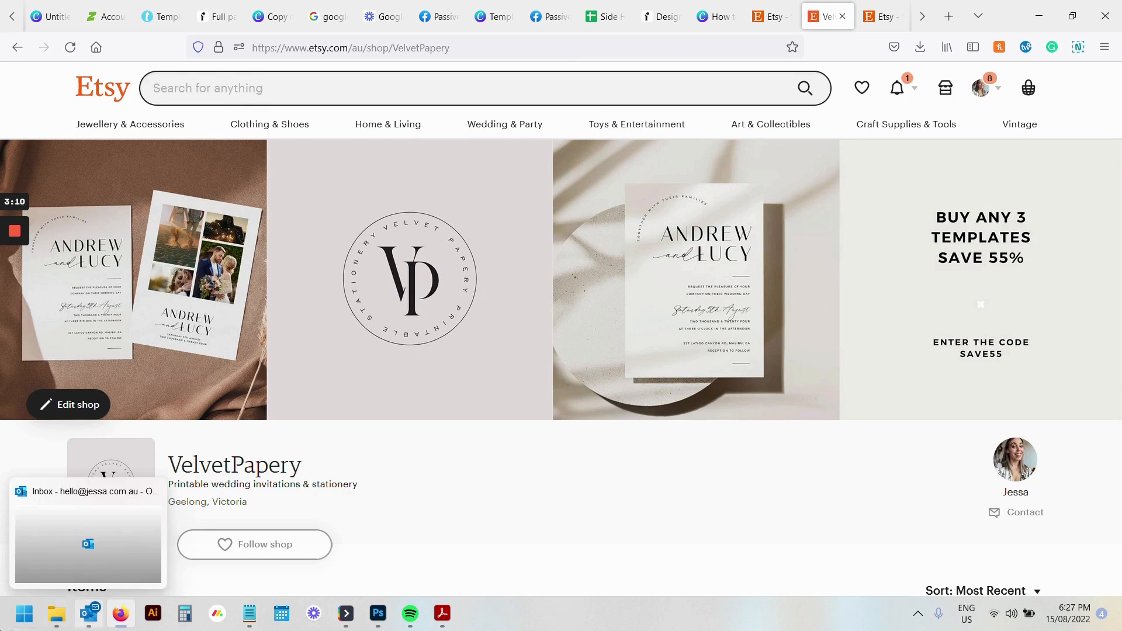
{"action": "scroll", "coordinate": [350, 433], "scroll_direction": "down", "scroll_amount": 2}
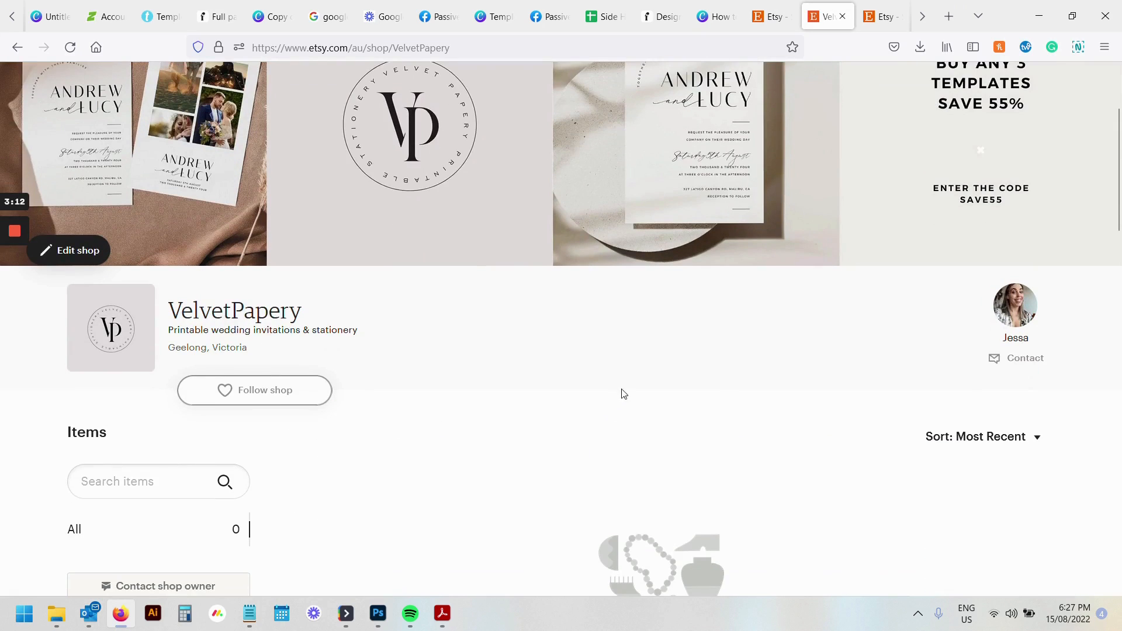
Step: Switch to the How to Videos design in Canva, collapse the template library and show the top of page 1
{"action": "left_click", "coordinate": [708, 19]}
{"action": "scroll", "coordinate": [924, 323], "scroll_direction": "down", "scroll_amount": 5}
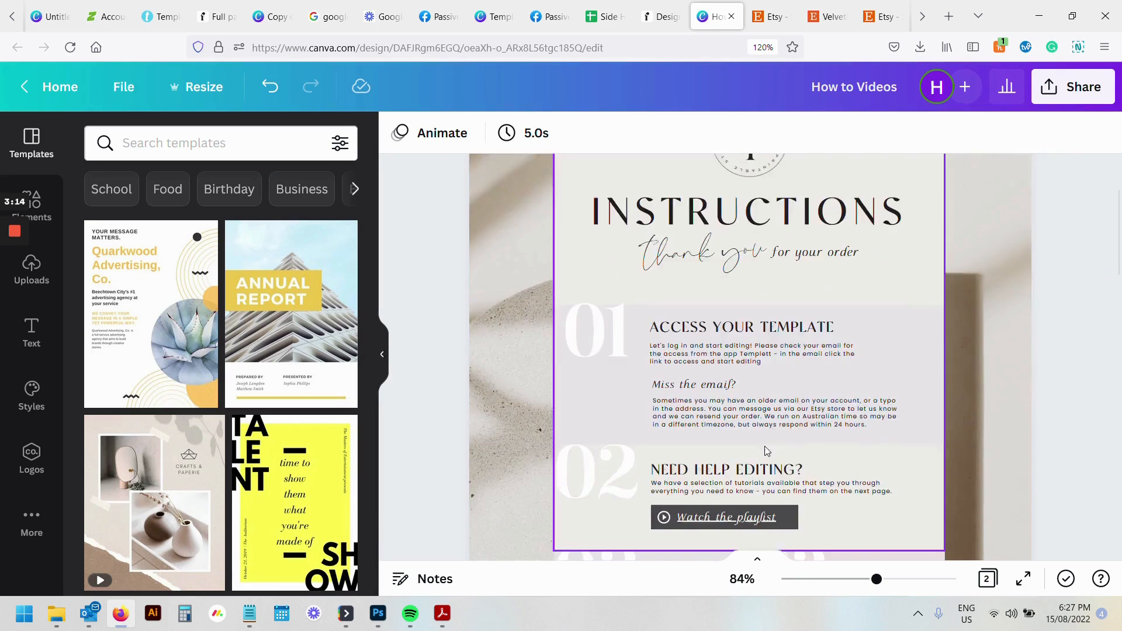
{"action": "scroll", "coordinate": [1030, 478], "scroll_direction": "up", "scroll_amount": 2}
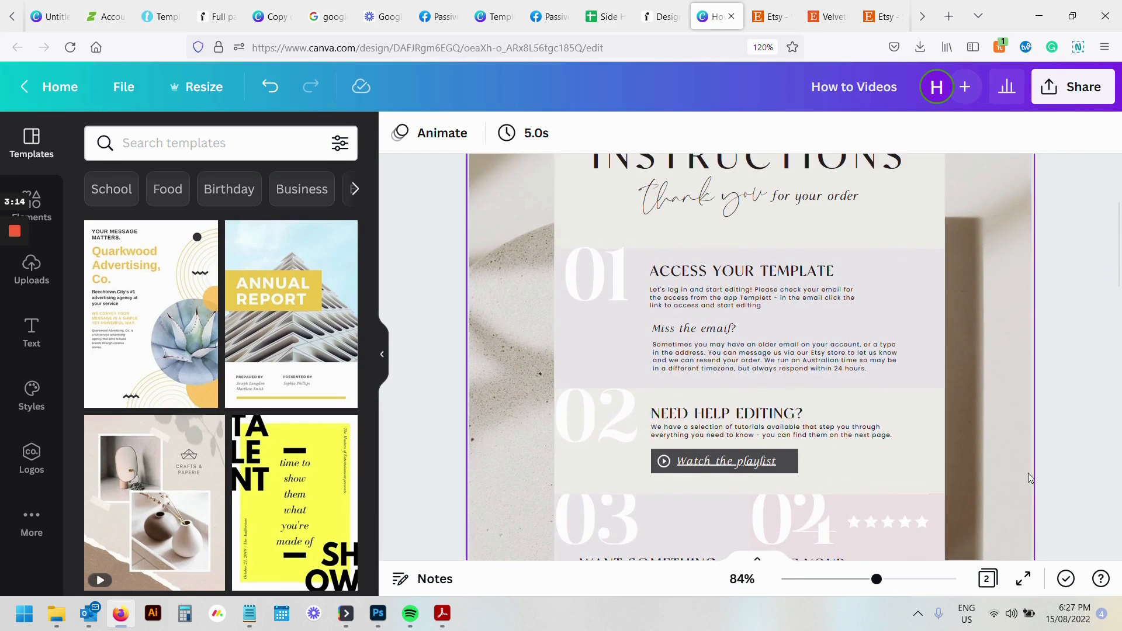
{"action": "left_click", "coordinate": [382, 354]}
{"action": "scroll", "coordinate": [847, 427], "scroll_direction": "up", "scroll_amount": 2}
{"action": "scroll", "coordinate": [701, 398], "scroll_direction": "up", "scroll_amount": 1}
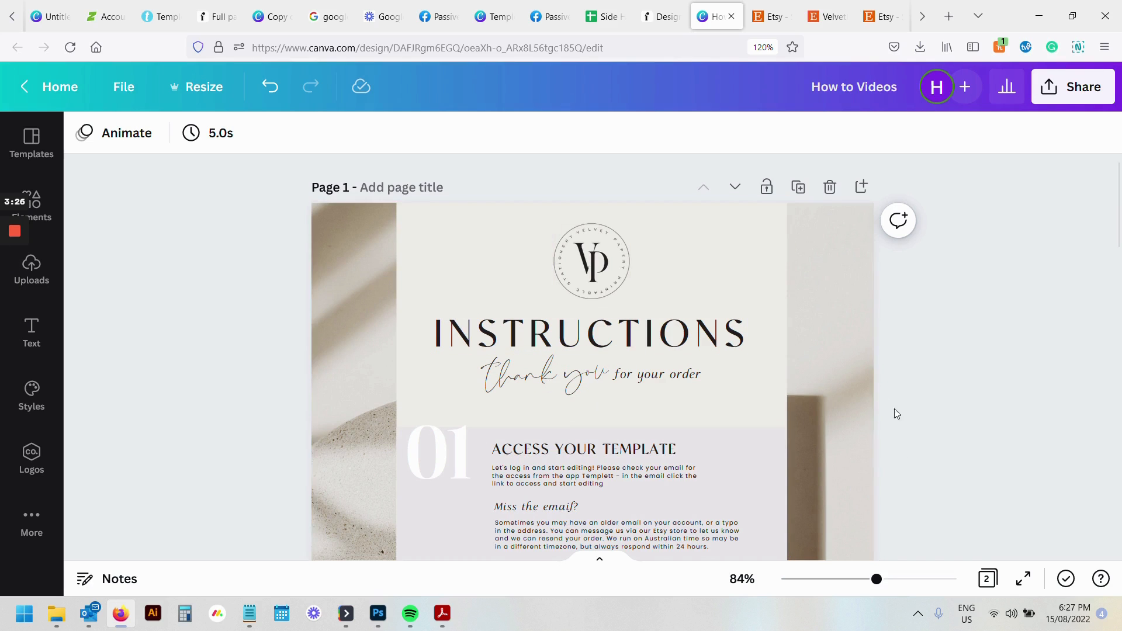
Step: Read the customer instructions on page 1, from section 01 on template access through section 05 on the free event planner
{"action": "scroll", "coordinate": [522, 438], "scroll_direction": "down", "scroll_amount": 1}
{"action": "scroll", "coordinate": [567, 435], "scroll_direction": "up", "scroll_amount": 1}
{"action": "scroll", "coordinate": [639, 472], "scroll_direction": "up", "scroll_amount": 2}
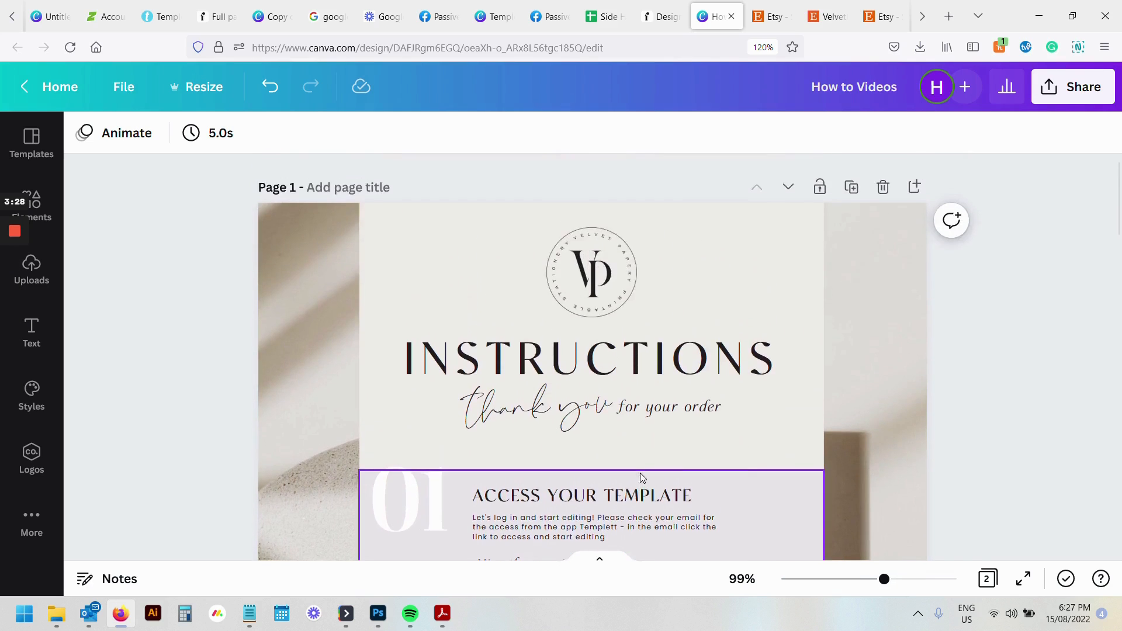
{"action": "scroll", "coordinate": [640, 472], "scroll_direction": "down", "scroll_amount": 2}
{"action": "scroll", "coordinate": [711, 419], "scroll_direction": "down", "scroll_amount": 3}
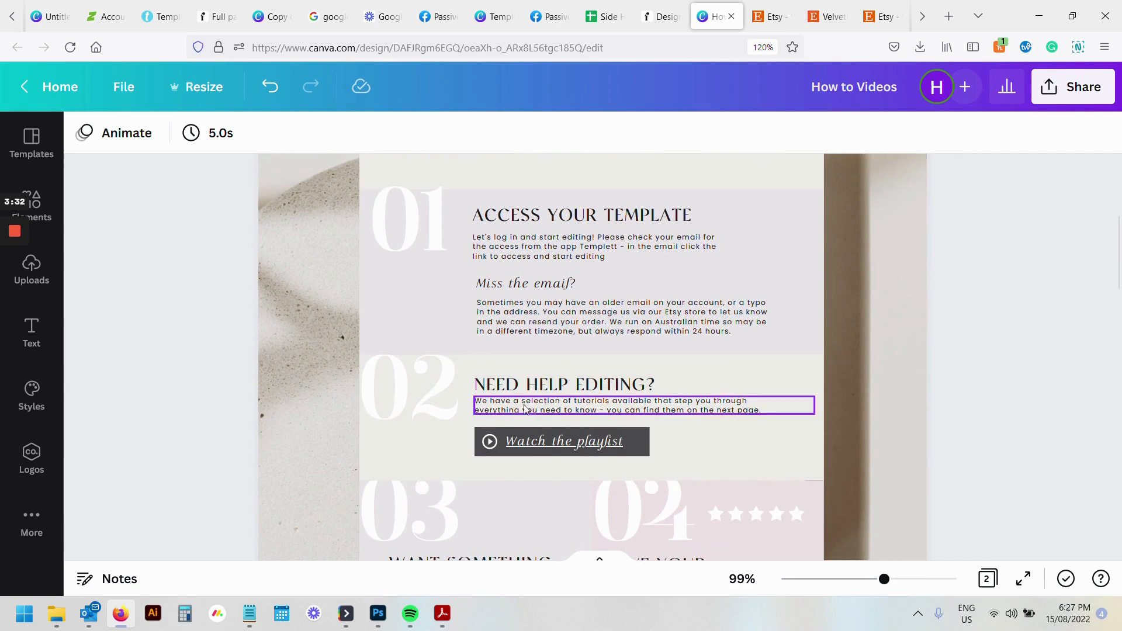
{"action": "scroll", "coordinate": [516, 456], "scroll_direction": "down", "scroll_amount": 4}
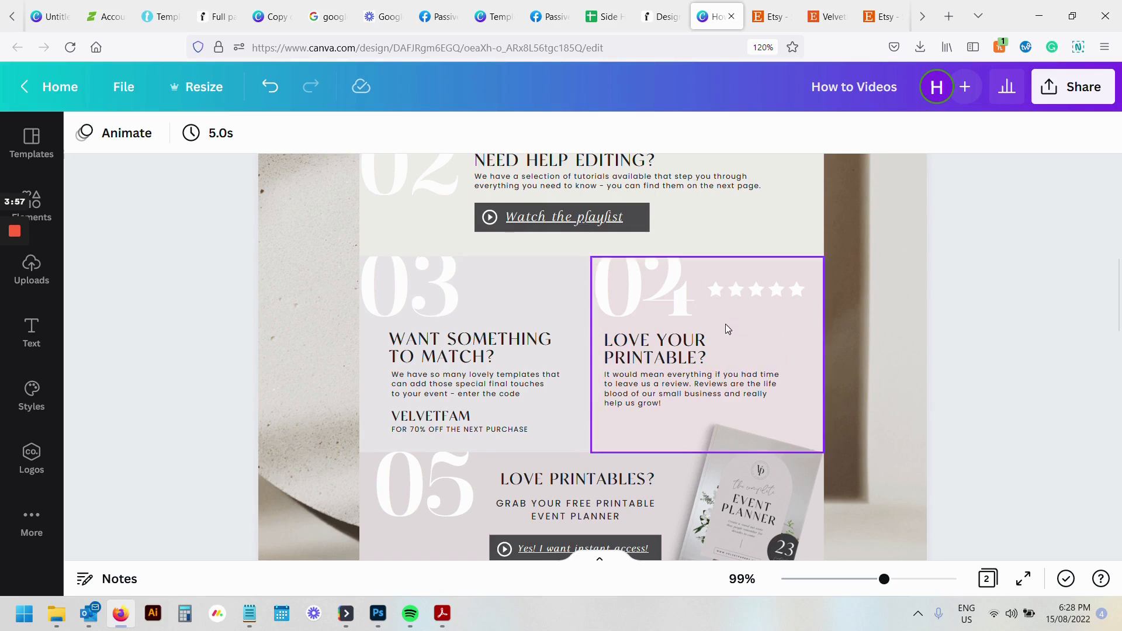
{"action": "scroll", "coordinate": [724, 323], "scroll_direction": "down", "scroll_amount": 2}
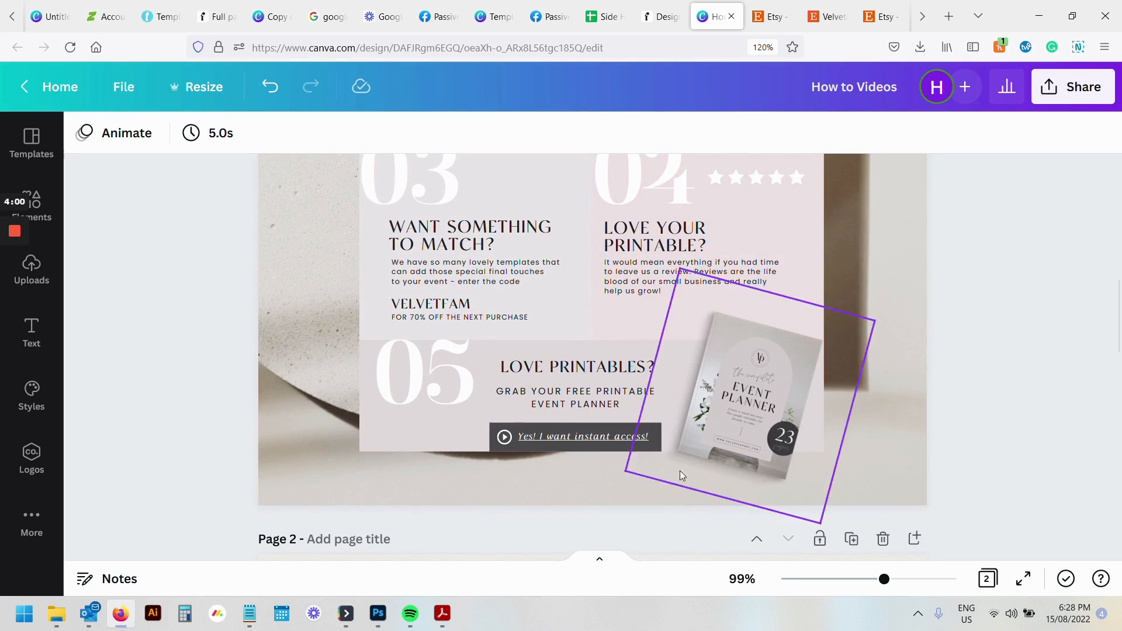
Step: Examine page 2 of the design, covering the grid of Templett how-to videos and the final file export advice
{"action": "scroll", "coordinate": [758, 463], "scroll_direction": "down", "scroll_amount": 5}
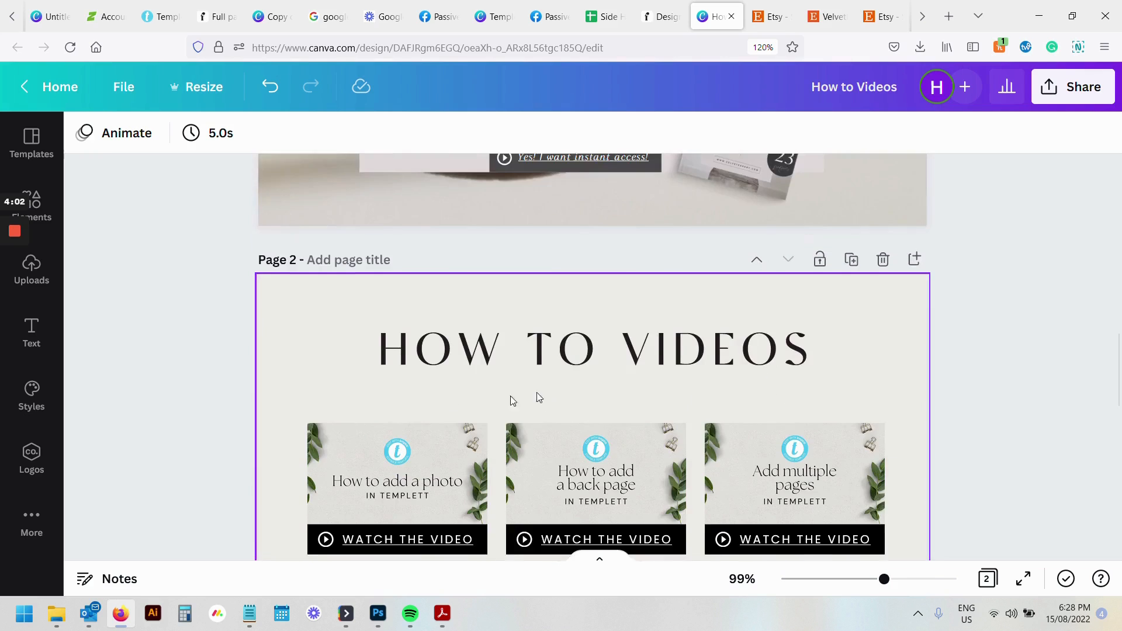
{"action": "scroll", "coordinate": [315, 396], "scroll_direction": "down", "scroll_amount": 2}
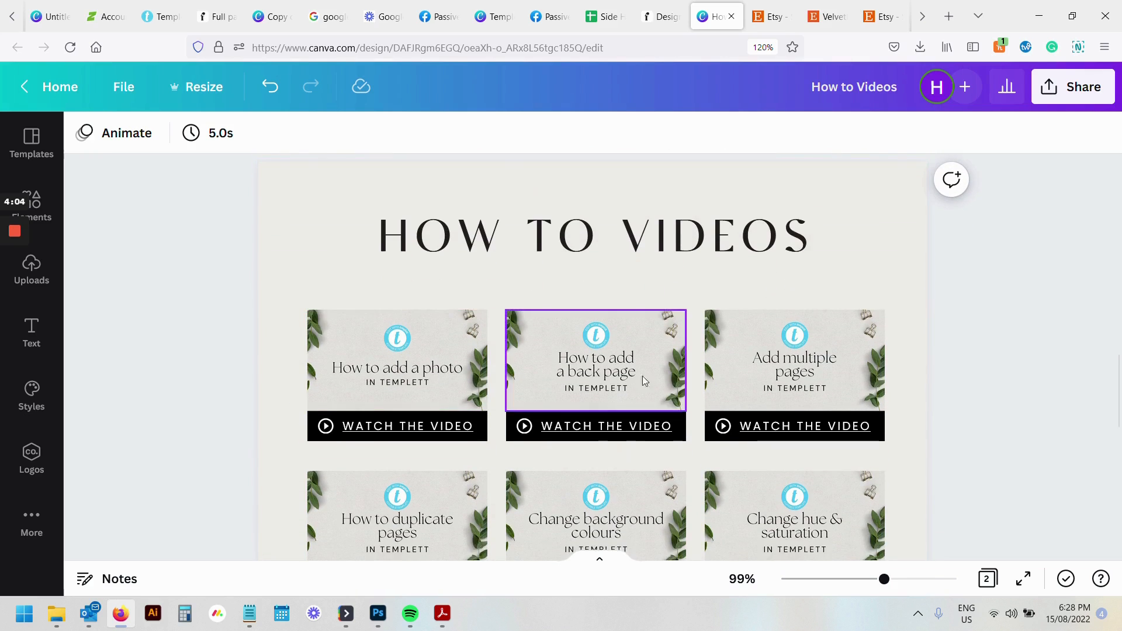
{"action": "scroll", "coordinate": [724, 385], "scroll_direction": "down", "scroll_amount": 1}
{"action": "scroll", "coordinate": [804, 393], "scroll_direction": "down", "scroll_amount": 3}
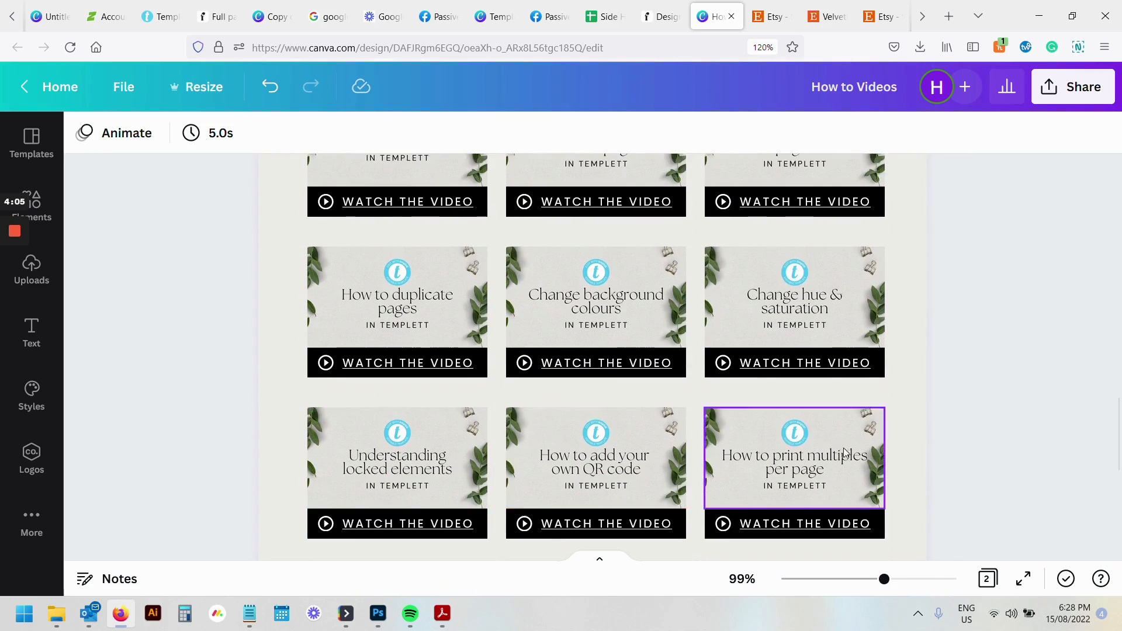
{"action": "scroll", "coordinate": [846, 447], "scroll_direction": "down", "scroll_amount": 5}
{"action": "scroll", "coordinate": [729, 450], "scroll_direction": "up", "scroll_amount": 3}
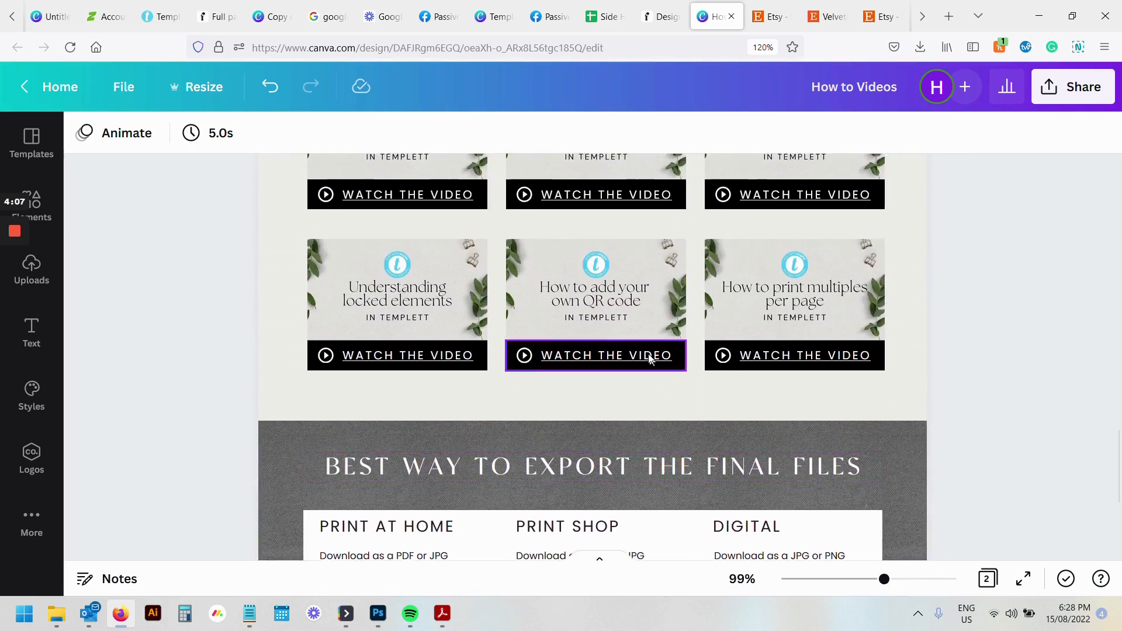
{"action": "scroll", "coordinate": [642, 390], "scroll_direction": "down", "scroll_amount": 3}
{"action": "scroll", "coordinate": [642, 390], "scroll_direction": "down", "scroll_amount": 2}
{"action": "scroll", "coordinate": [639, 467], "scroll_direction": "up", "scroll_amount": 2}
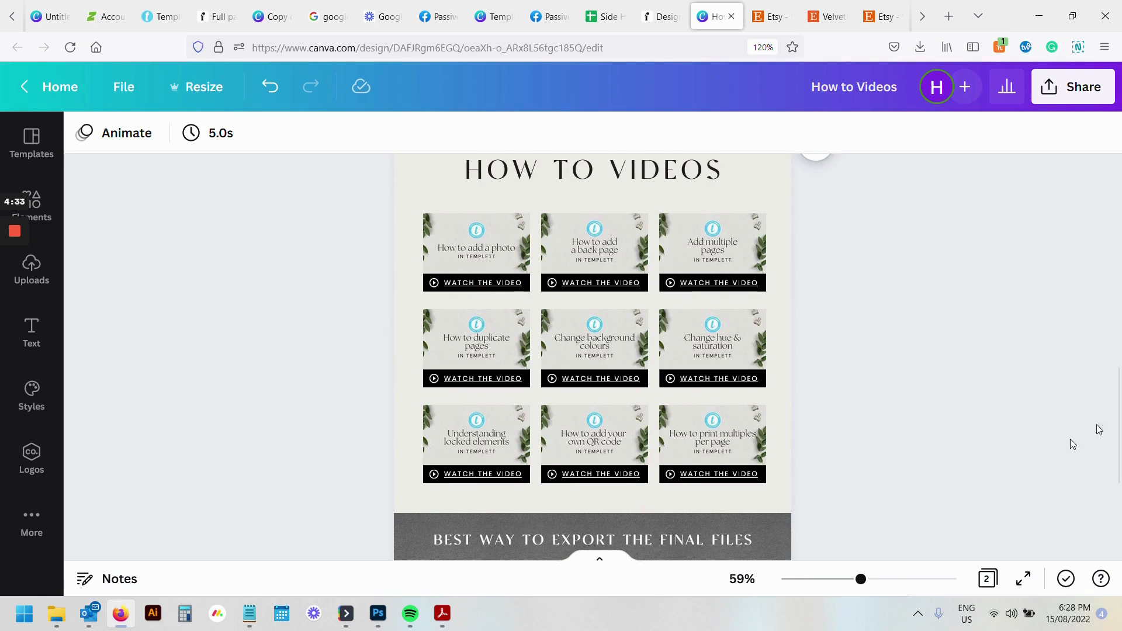
{"action": "scroll", "coordinate": [843, 319], "scroll_direction": "up", "scroll_amount": 5}
Step: Switch back to Etsy Shop Manager, filter the listings to inactive and open the Modern Wedding Invitation Template VP001 listing
{"action": "left_click", "coordinate": [765, 21]}
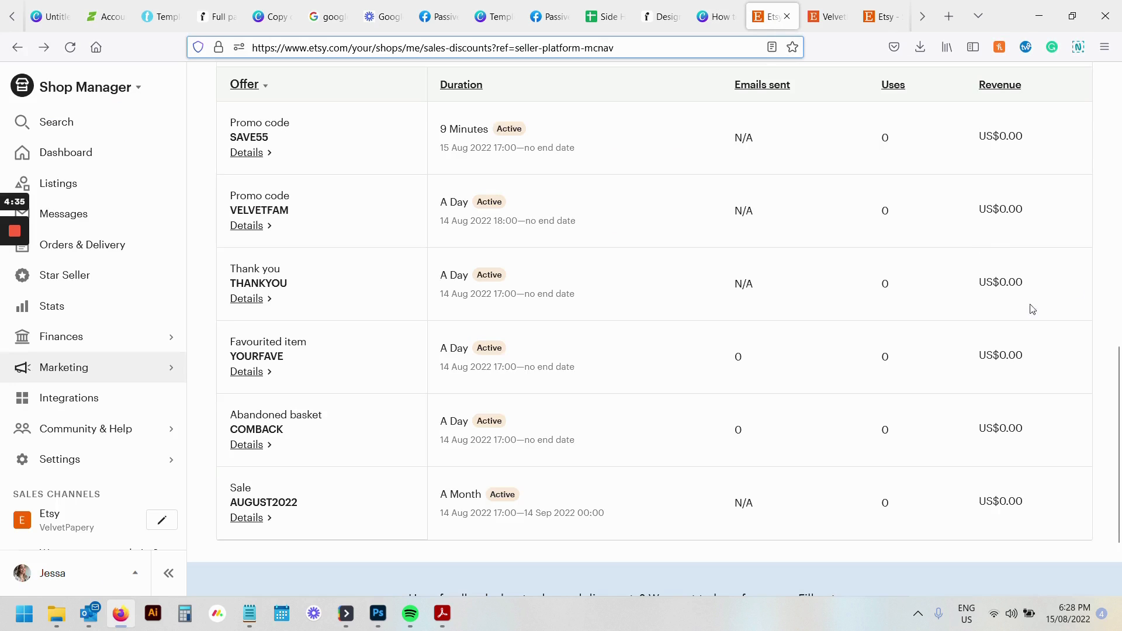
{"action": "scroll", "coordinate": [995, 327], "scroll_direction": "up", "scroll_amount": 10}
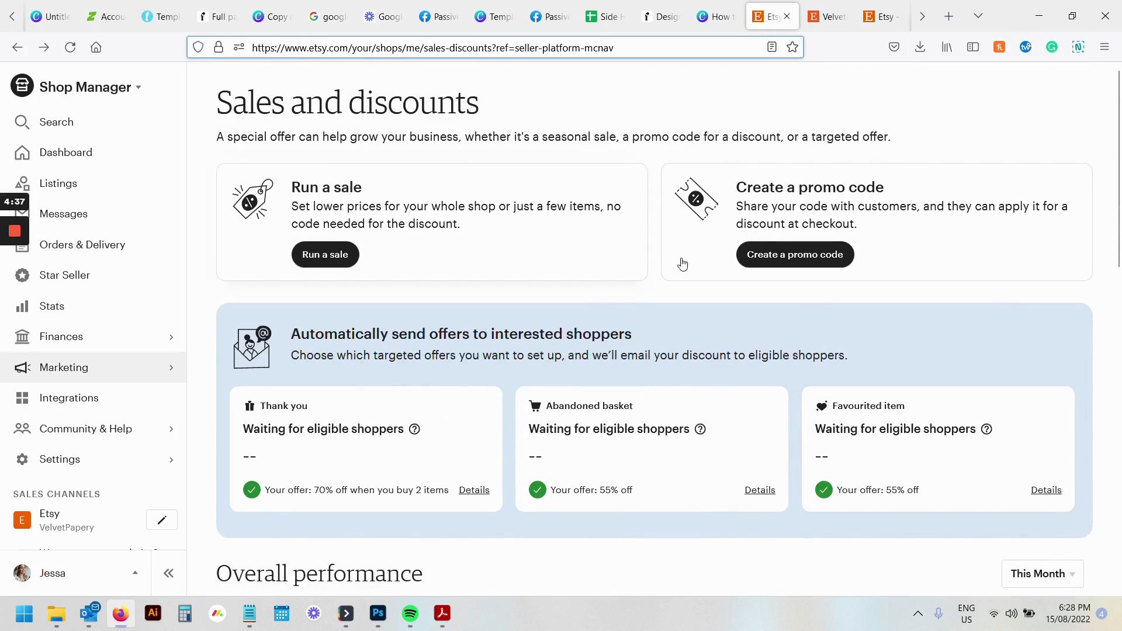
{"action": "left_click", "coordinate": [113, 186]}
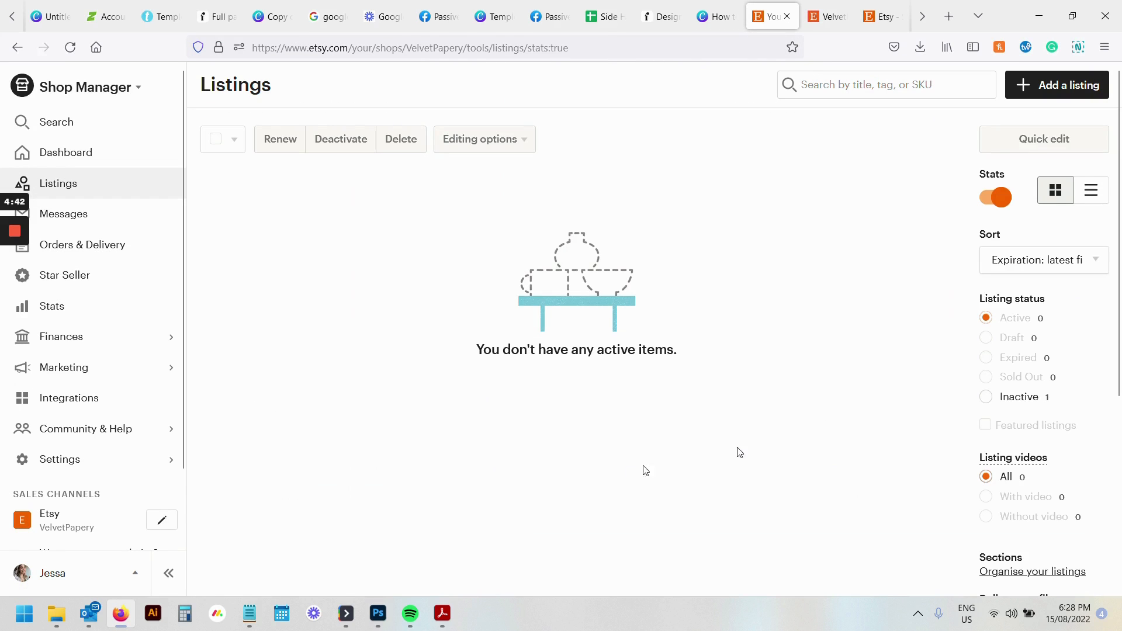
{"action": "left_click", "coordinate": [987, 399]}
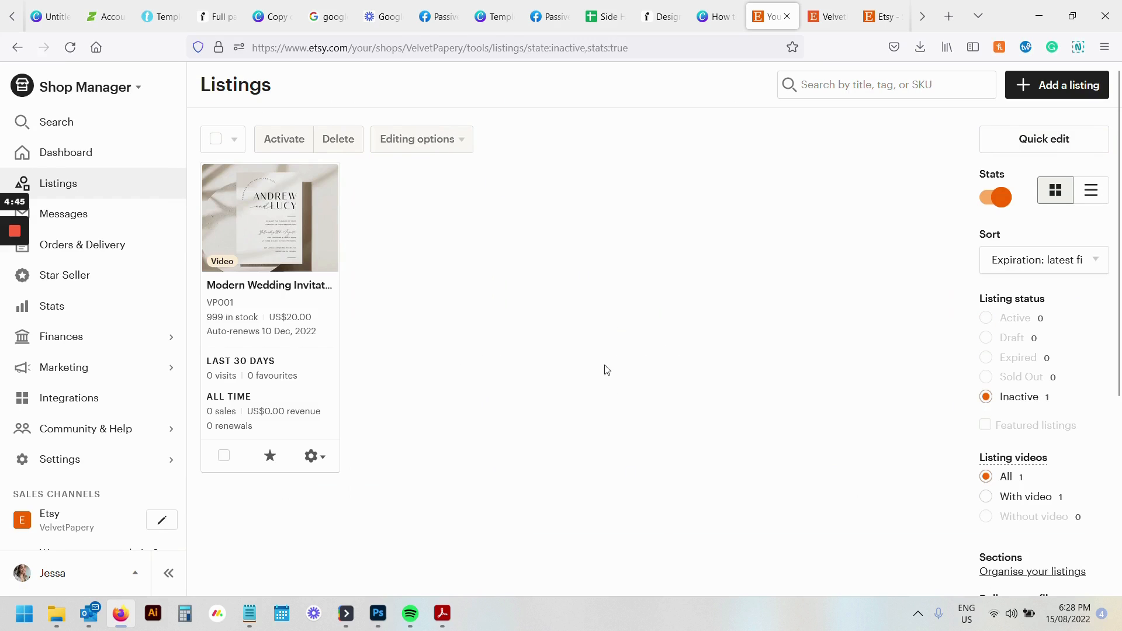
{"action": "left_click", "coordinate": [320, 266]}
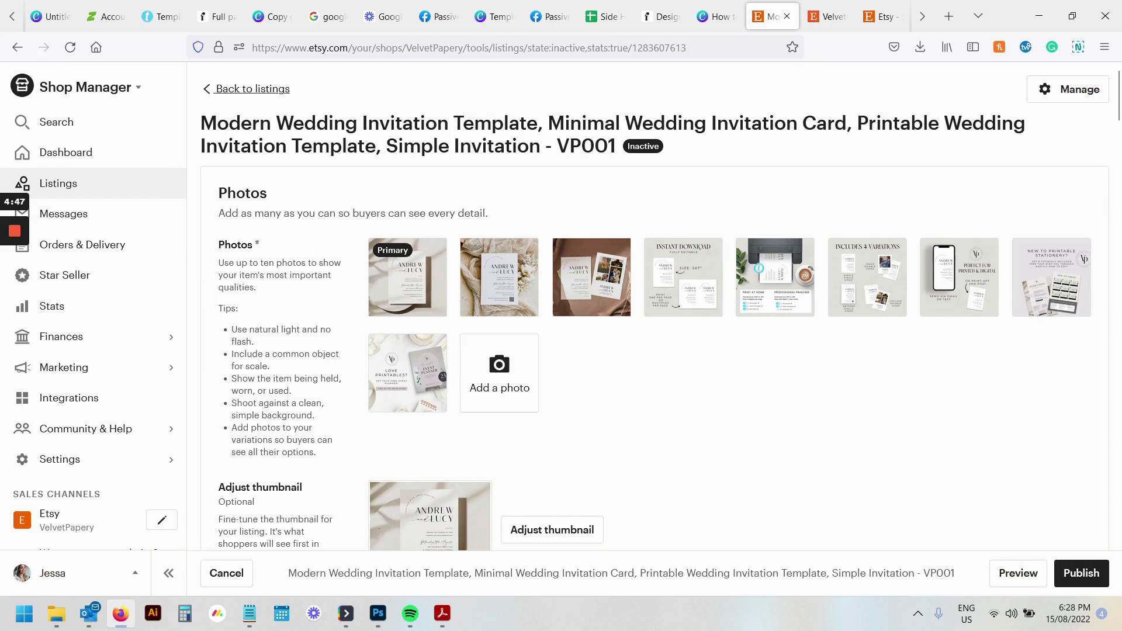
Step: View the listing's first three photos enlarged, one at a time: the primary mockup, the QR code invitation and the double-sided collage
{"action": "left_click", "coordinate": [413, 262]}
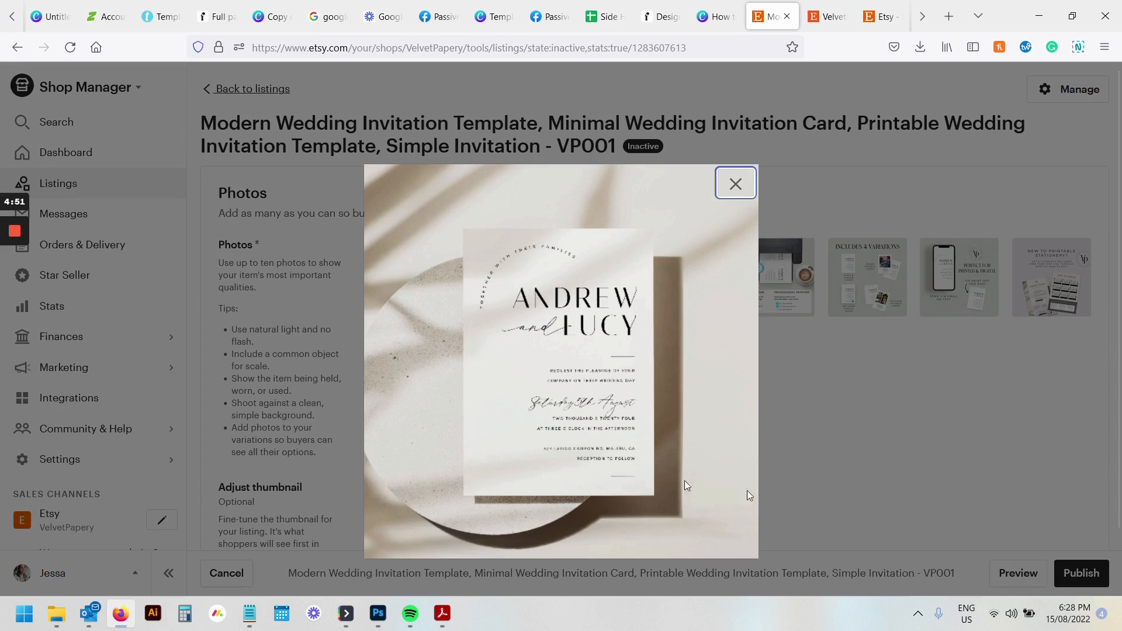
{"action": "left_click", "coordinate": [742, 190]}
{"action": "left_click", "coordinate": [502, 269]}
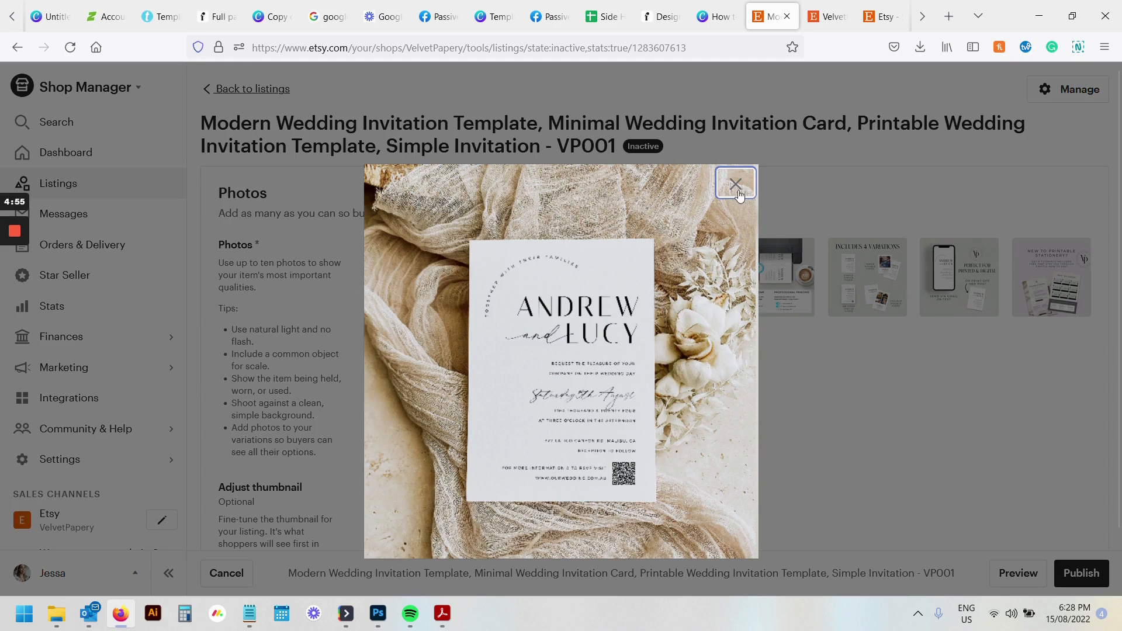
{"action": "left_click", "coordinate": [739, 194]}
{"action": "left_click", "coordinate": [580, 259]}
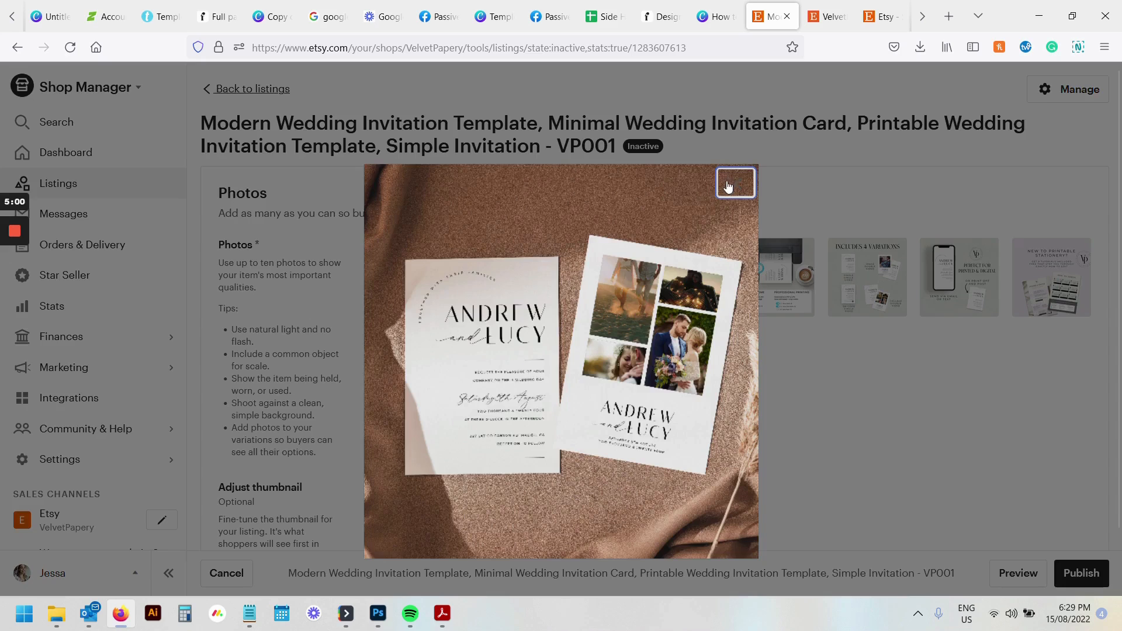
{"action": "left_click", "coordinate": [735, 183]}
Step: View the fourth to sixth listing photos enlarged, one at a time: instant download sizes, printing options and the four variations
{"action": "left_click", "coordinate": [686, 267]}
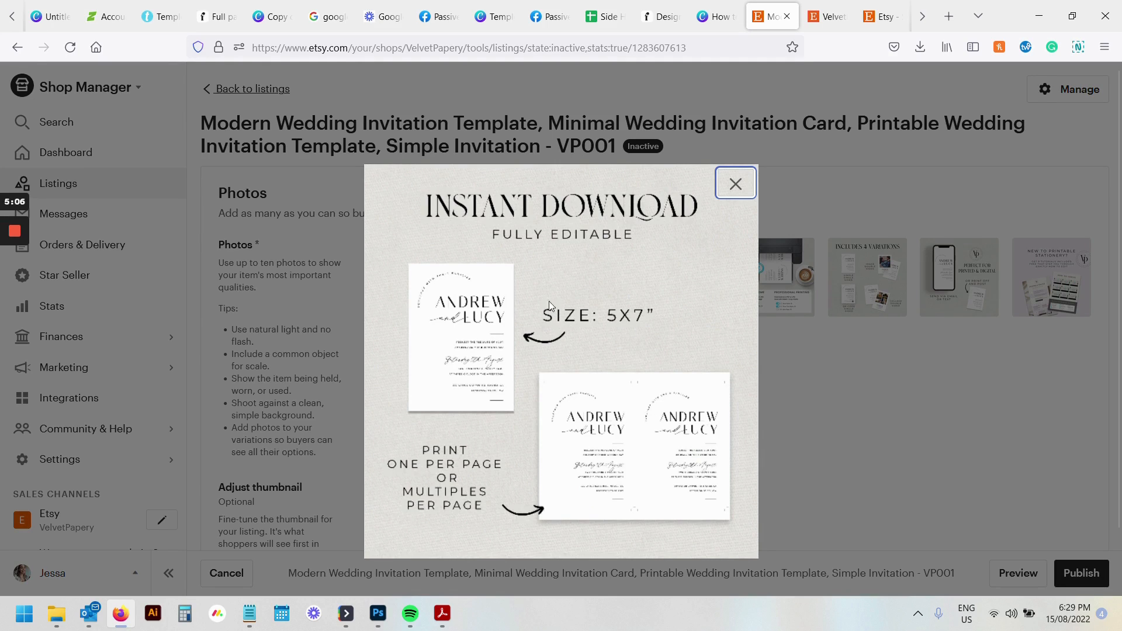
{"action": "left_click", "coordinate": [736, 184]}
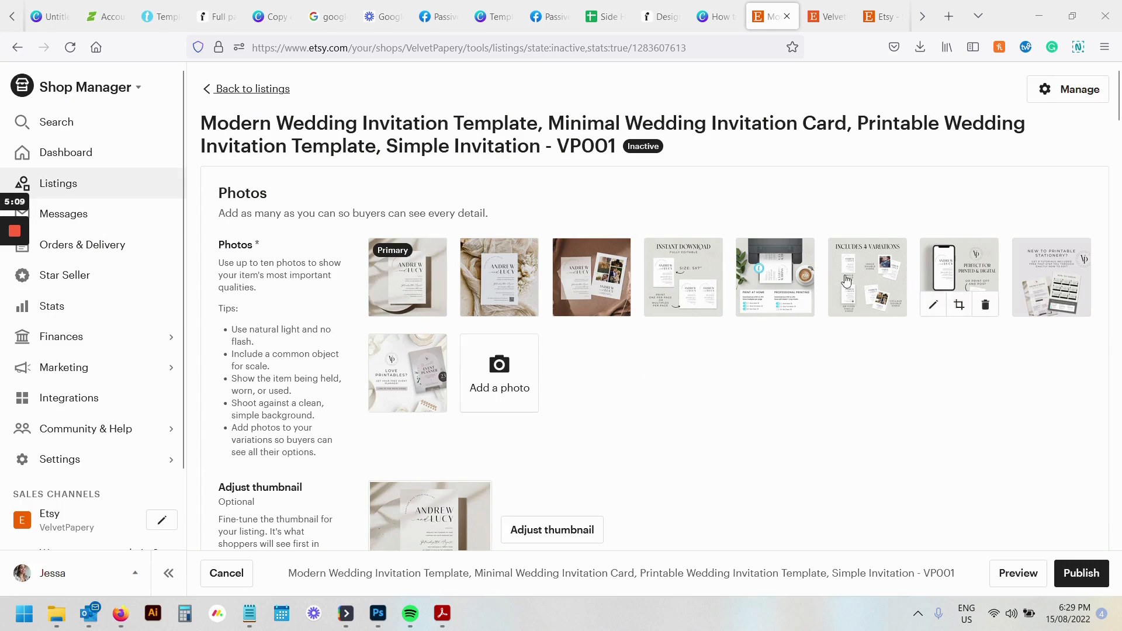
{"action": "left_click", "coordinate": [751, 304]}
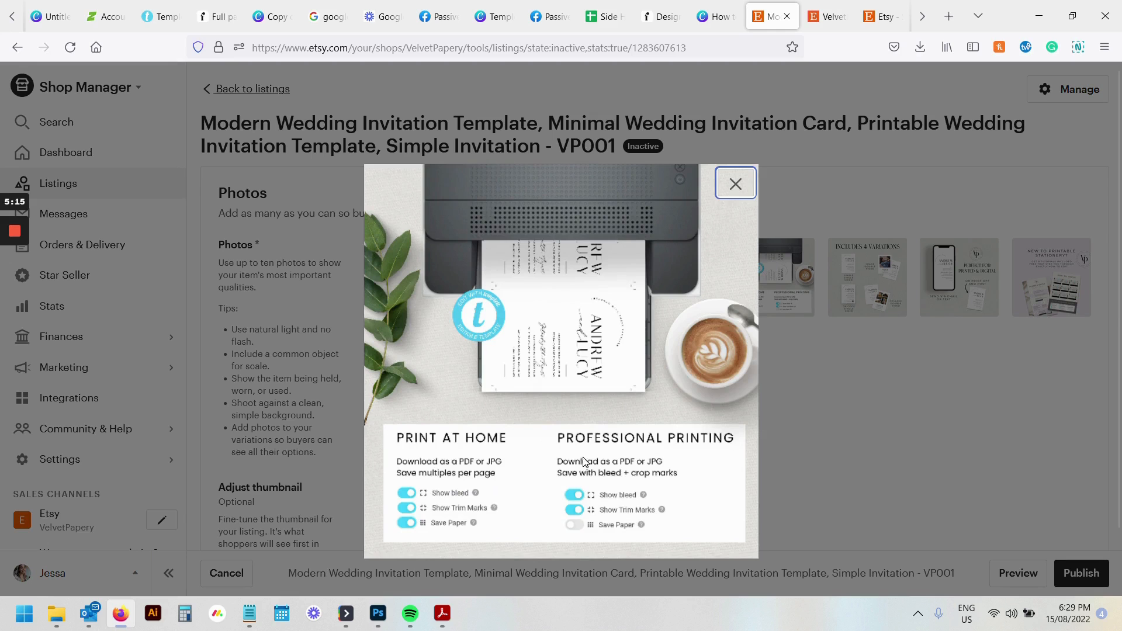
{"action": "left_click", "coordinate": [735, 183]}
{"action": "left_click", "coordinate": [876, 274]}
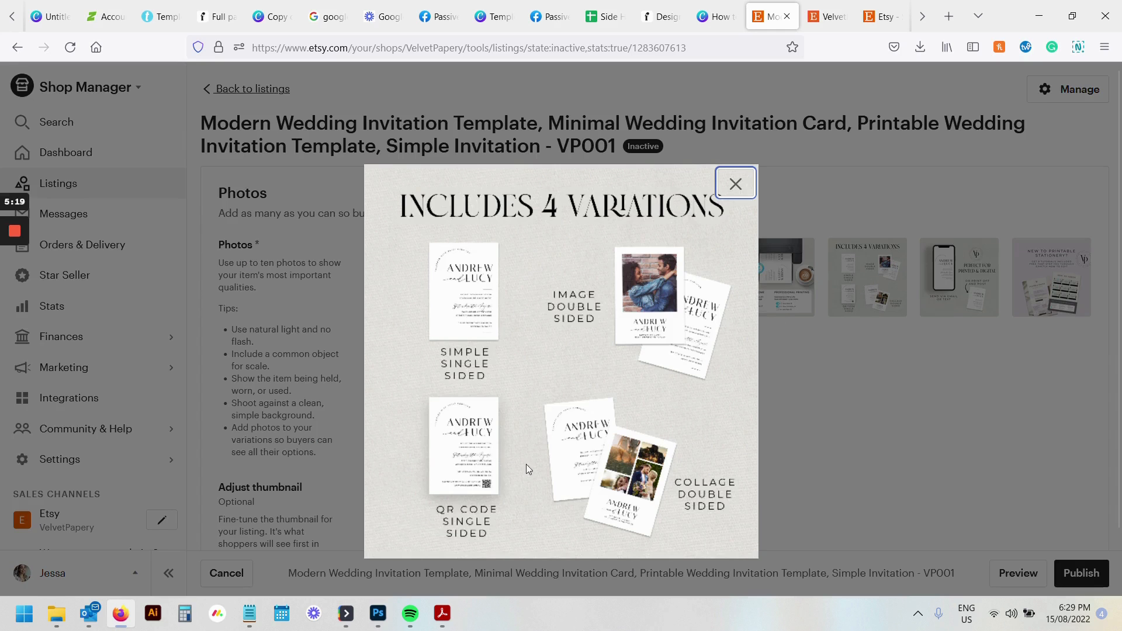
{"action": "left_click", "coordinate": [735, 184]}
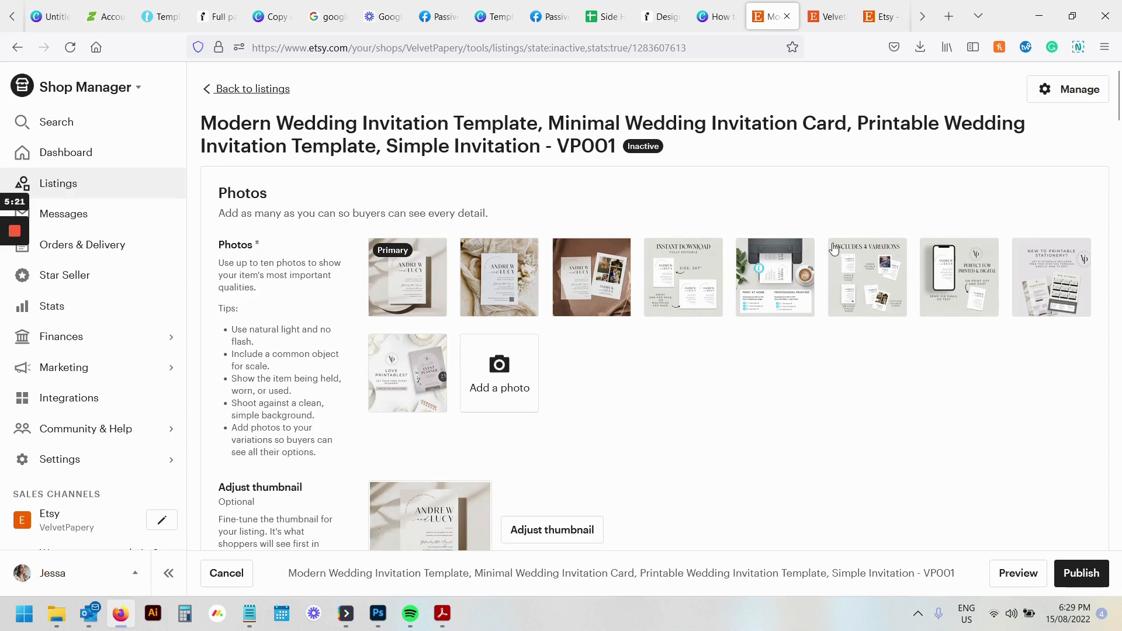
Step: View the last three listing photos enlarged, one at a time: printed and digital use, included tutorials and the free event planner
{"action": "left_click", "coordinate": [966, 256]}
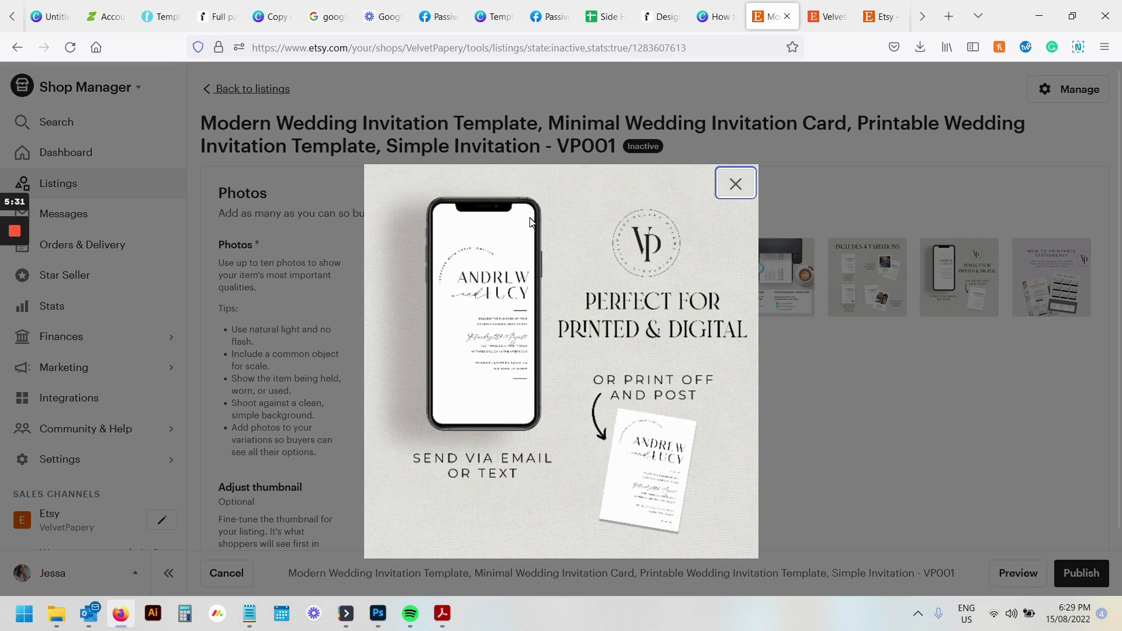
{"action": "left_click", "coordinate": [735, 184]}
{"action": "left_click", "coordinate": [1043, 275]}
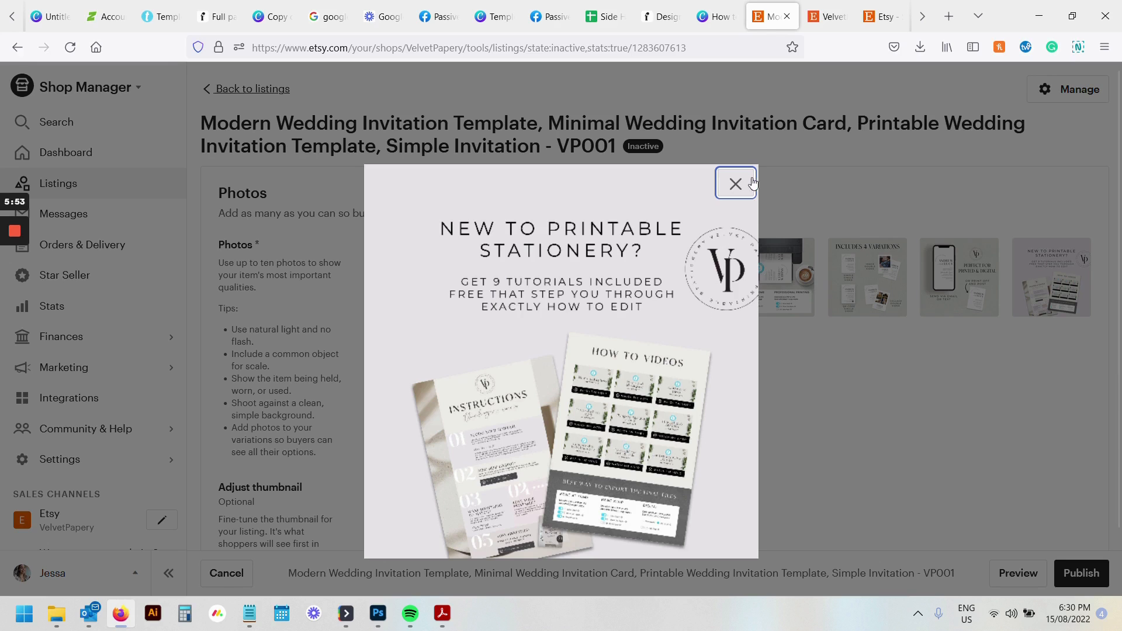
{"action": "left_click", "coordinate": [736, 184]}
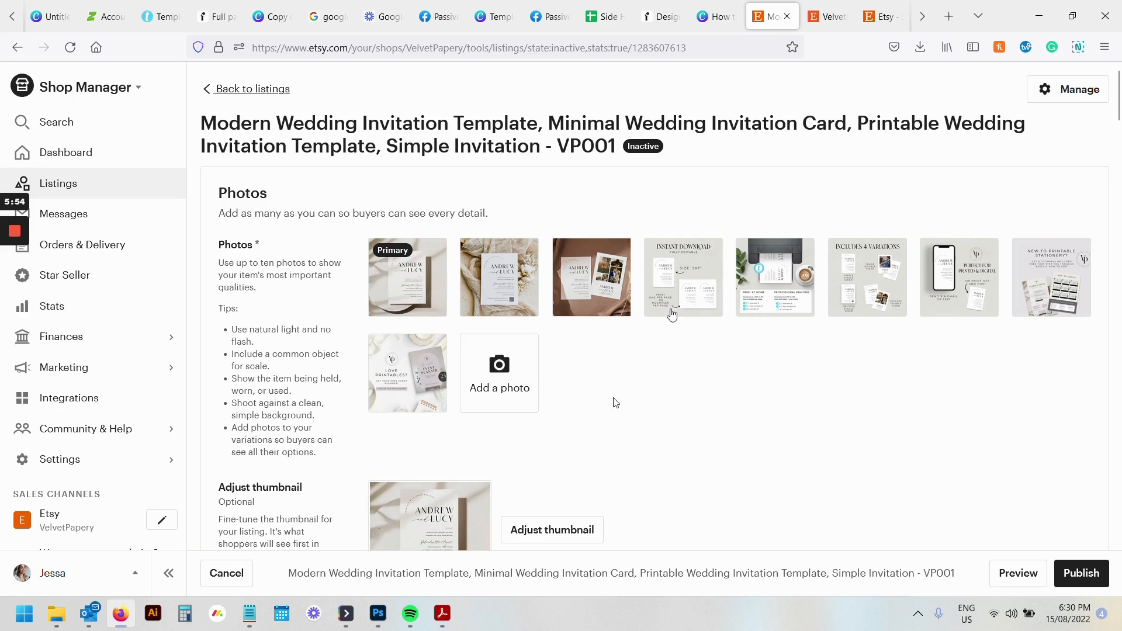
{"action": "left_click", "coordinate": [402, 379]}
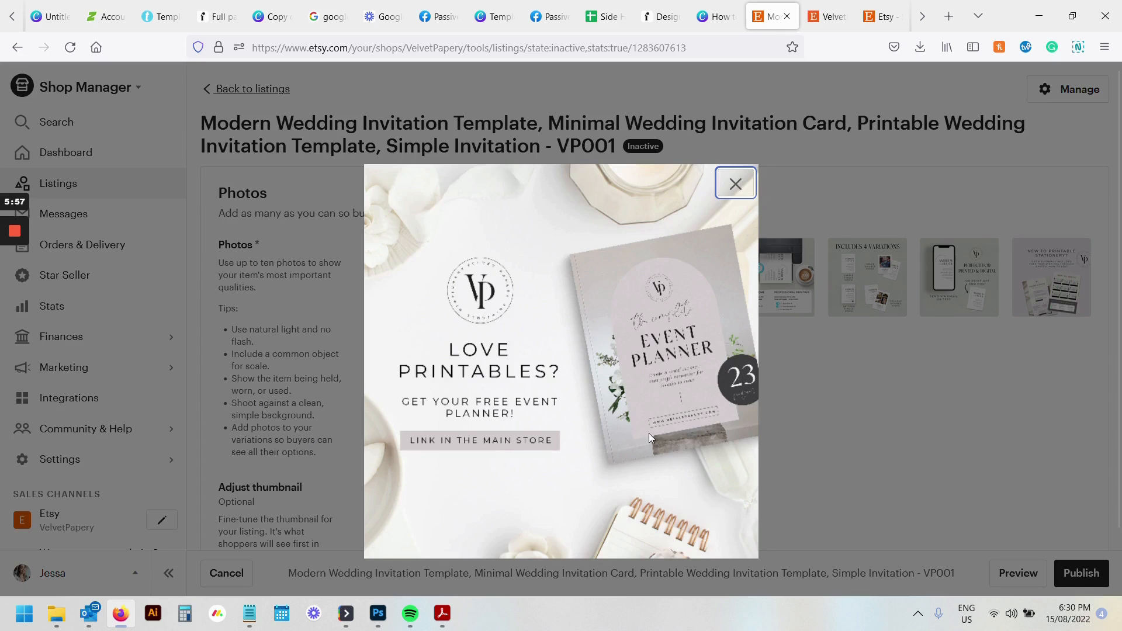
{"action": "left_click", "coordinate": [737, 194]}
Step: Play the listing's "Totally Editable with Templett" video
{"action": "scroll", "coordinate": [696, 261], "scroll_direction": "down", "scroll_amount": 5}
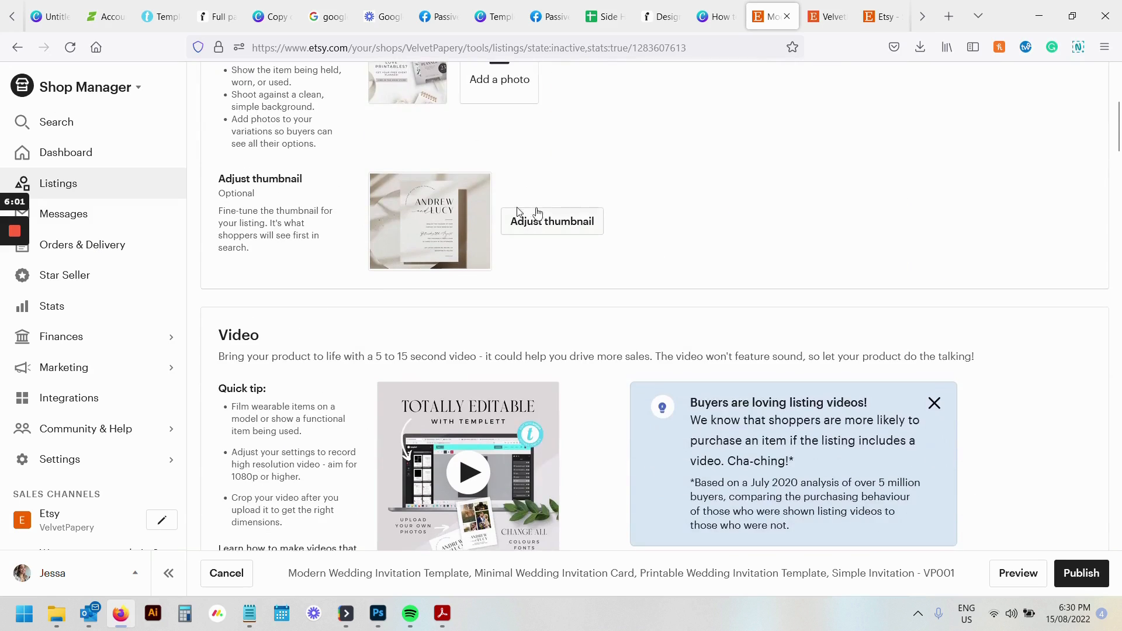
{"action": "scroll", "coordinate": [518, 211], "scroll_direction": "down", "scroll_amount": 1}
{"action": "left_click", "coordinate": [502, 323]}
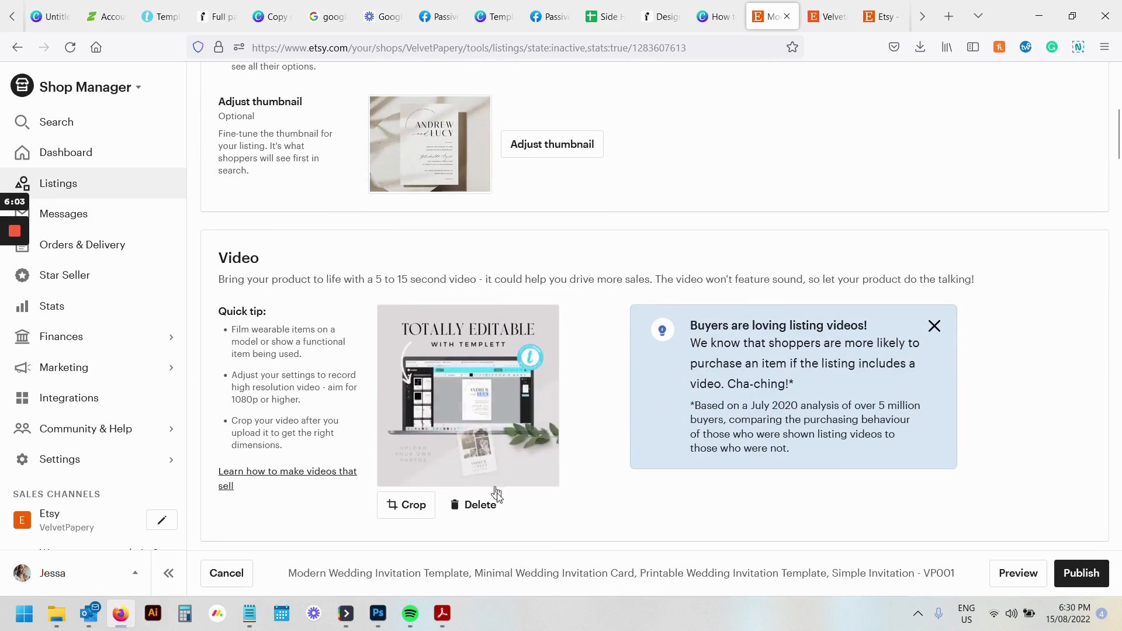
{"action": "scroll", "coordinate": [496, 496], "scroll_direction": "down", "scroll_amount": 2}
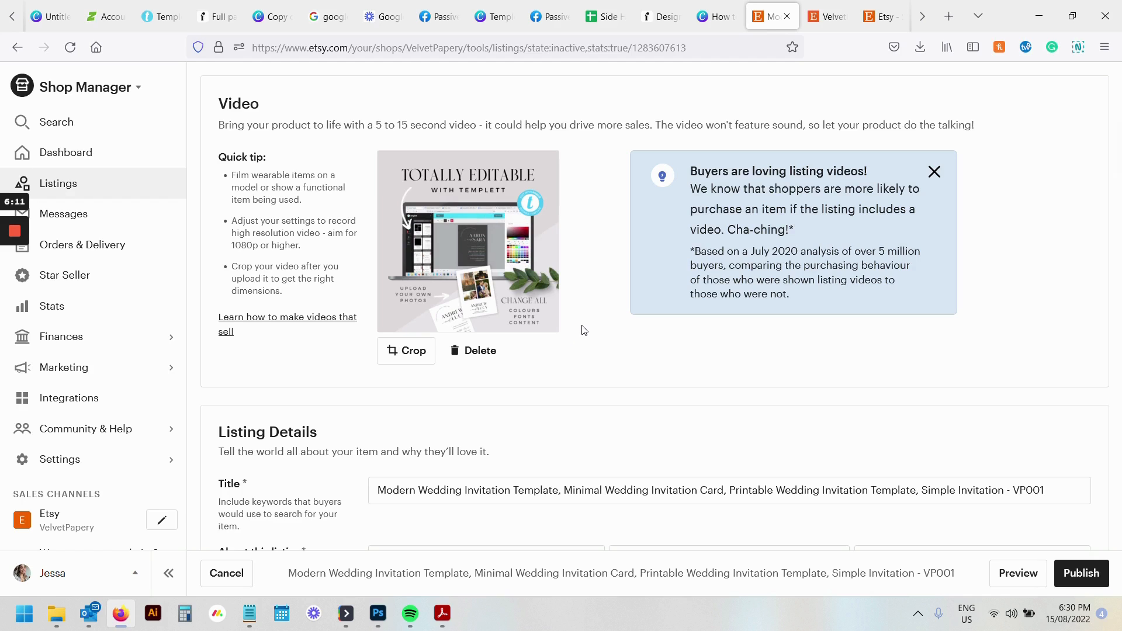
Step: Highlight the keyword phrases in the listing title, from "Modern Wedding Invitation Template" to "Simple Invitation", leaving out the product code
{"action": "scroll", "coordinate": [603, 384], "scroll_direction": "down", "scroll_amount": 1}
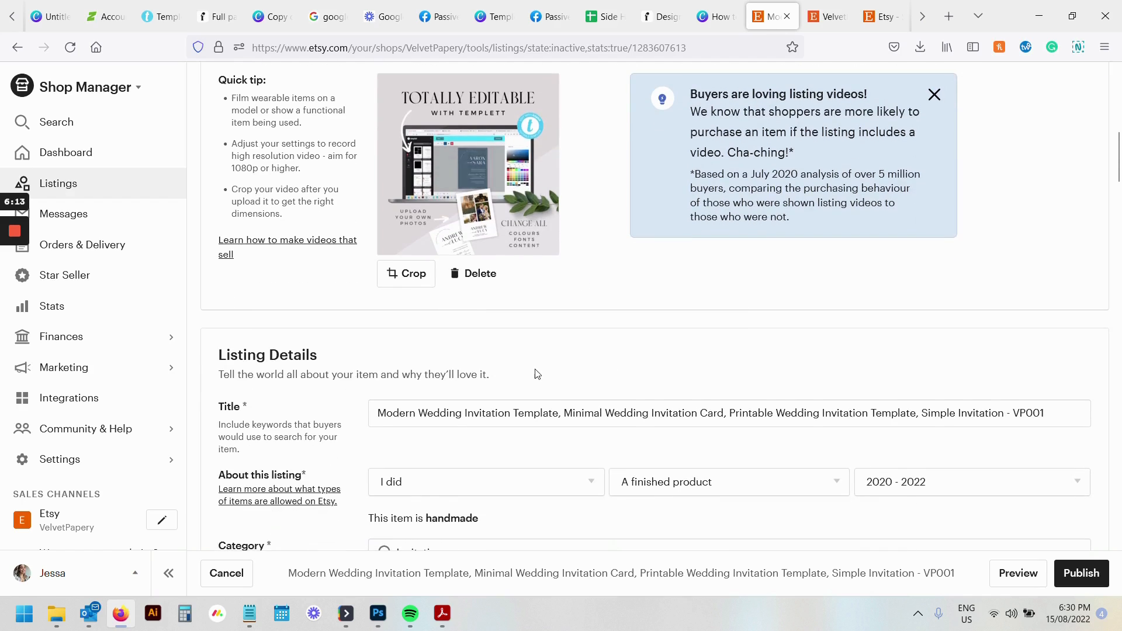
{"action": "triple_click", "coordinate": [387, 413]}
{"action": "left_click", "coordinate": [386, 413]}
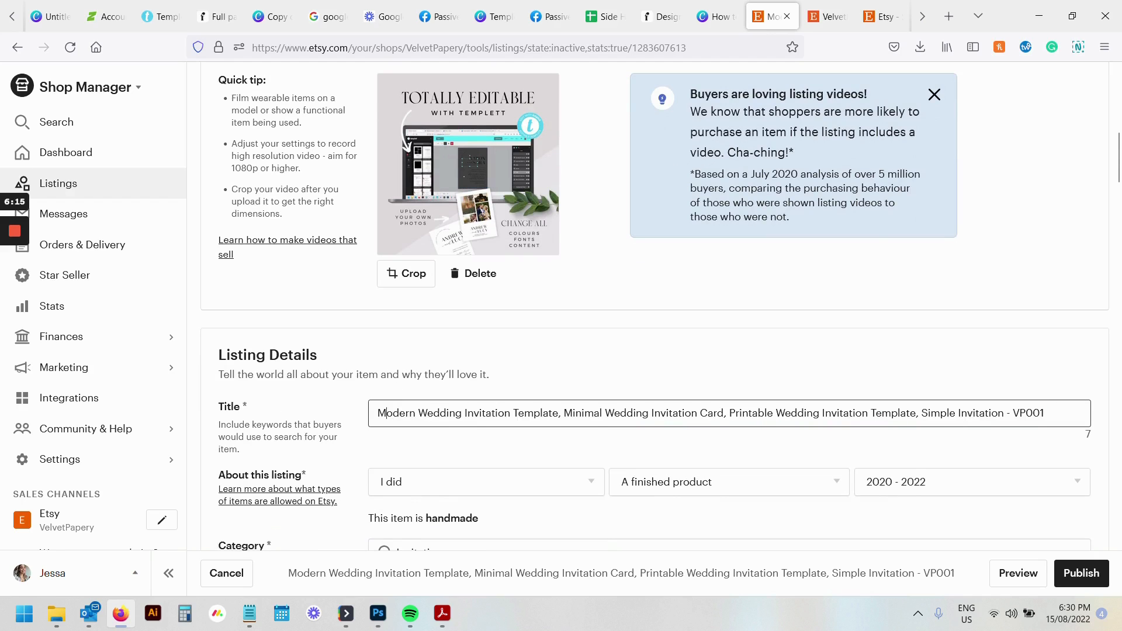
{"action": "left_click_drag", "start_coordinate": [386, 413], "coordinate": [330, 450]}
{"action": "left_click", "coordinate": [1049, 414]}
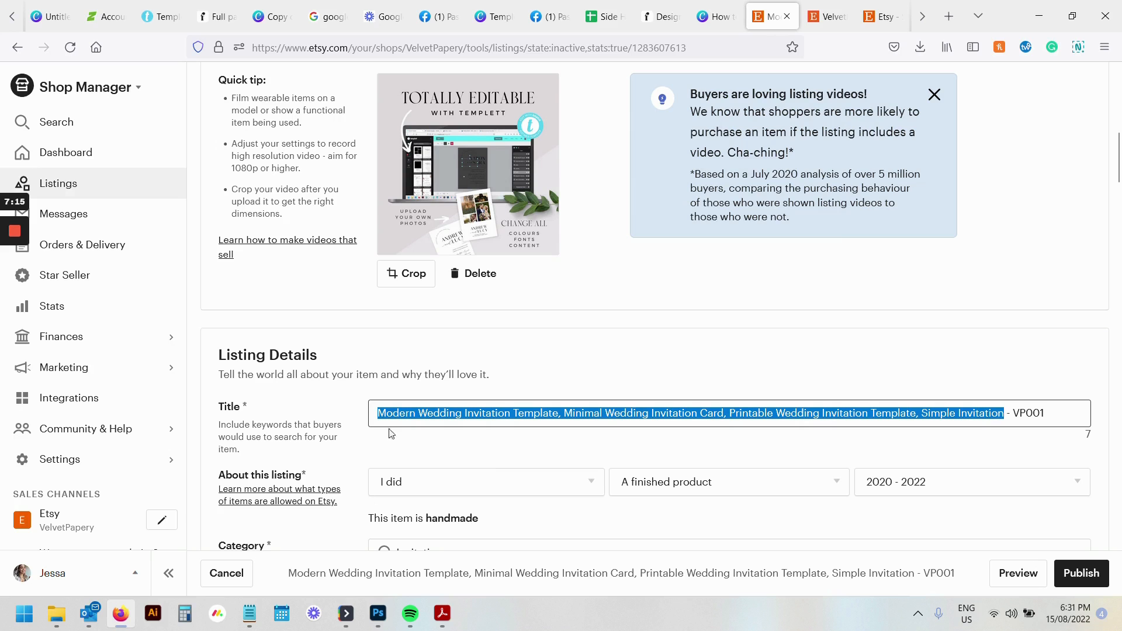
{"action": "left_click", "coordinate": [1007, 413]}
{"action": "left_click_drag", "start_coordinate": [1006, 413], "coordinate": [337, 411]}
{"action": "left_click", "coordinate": [342, 401]}
Step: Skim the listing's description and its tags
{"action": "scroll", "coordinate": [450, 408], "scroll_direction": "down", "scroll_amount": 9}
{"action": "scroll", "coordinate": [450, 409], "scroll_direction": "down", "scroll_amount": 15}
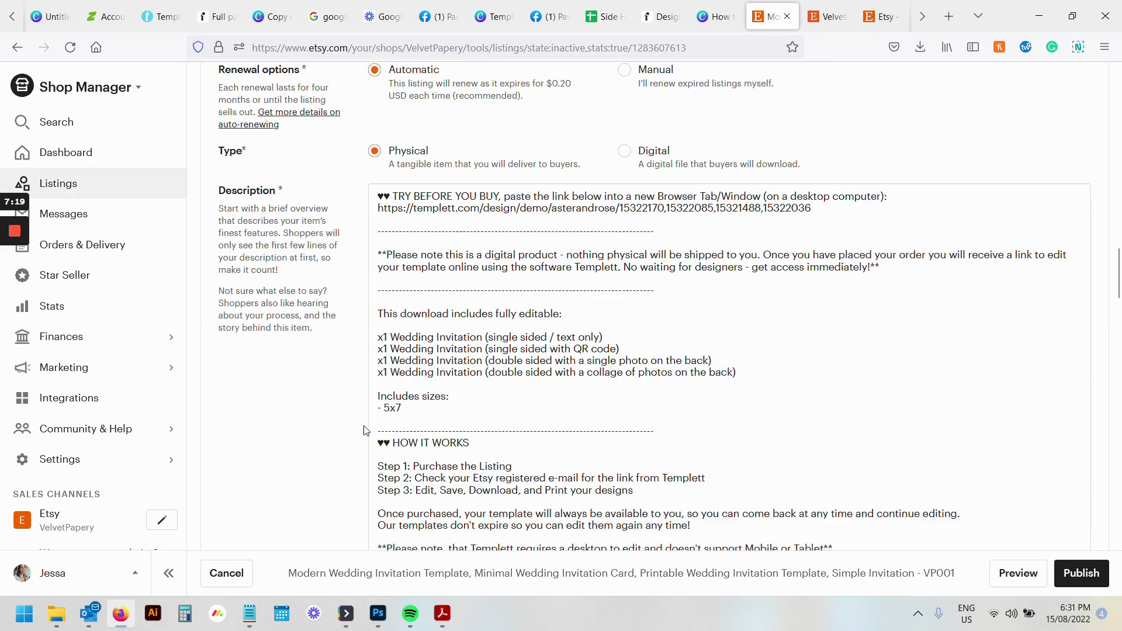
{"action": "scroll", "coordinate": [315, 395], "scroll_direction": "down", "scroll_amount": 5}
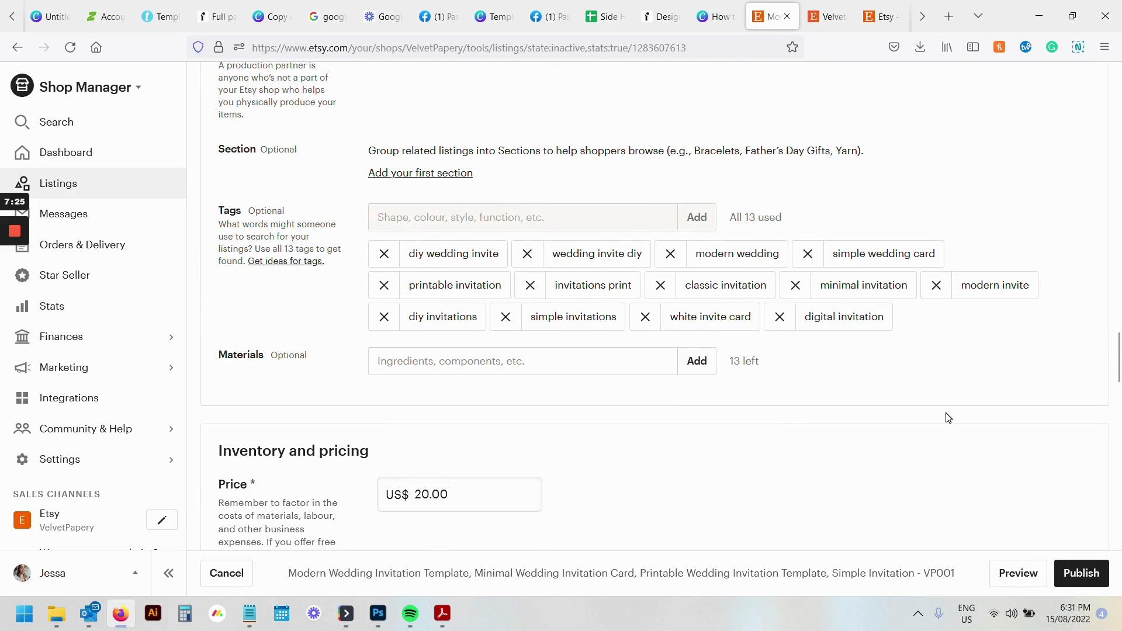
{"action": "scroll", "coordinate": [346, 372], "scroll_direction": "up", "scroll_amount": 3}
{"action": "scroll", "coordinate": [1040, 364], "scroll_direction": "up", "scroll_amount": 10}
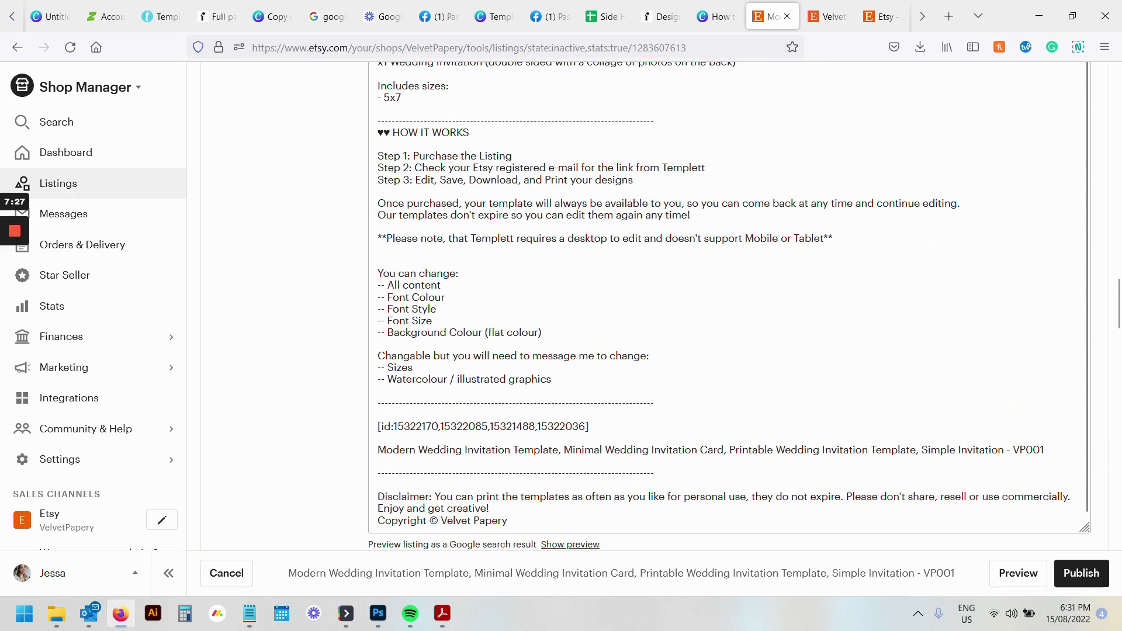
Step: Open the Insightfactory keyword research site in place of the VelvetPapery storefront page
{"action": "left_click", "coordinate": [827, 16]}
{"action": "left_click", "coordinate": [582, 58]}
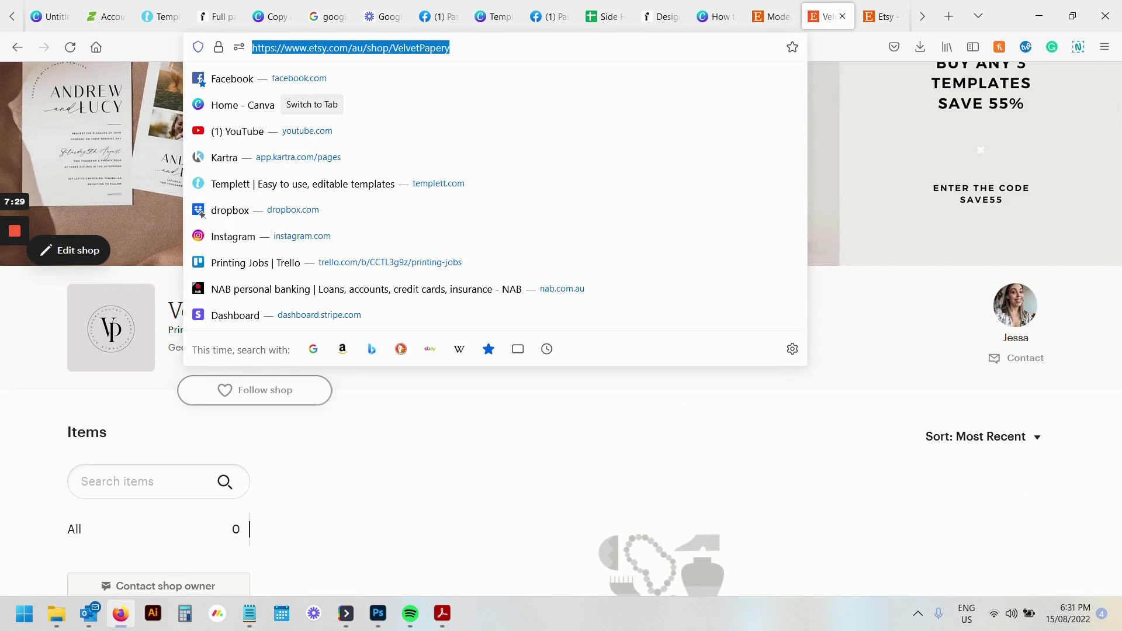
{"action": "type", "text": "insightfactory.app/"}
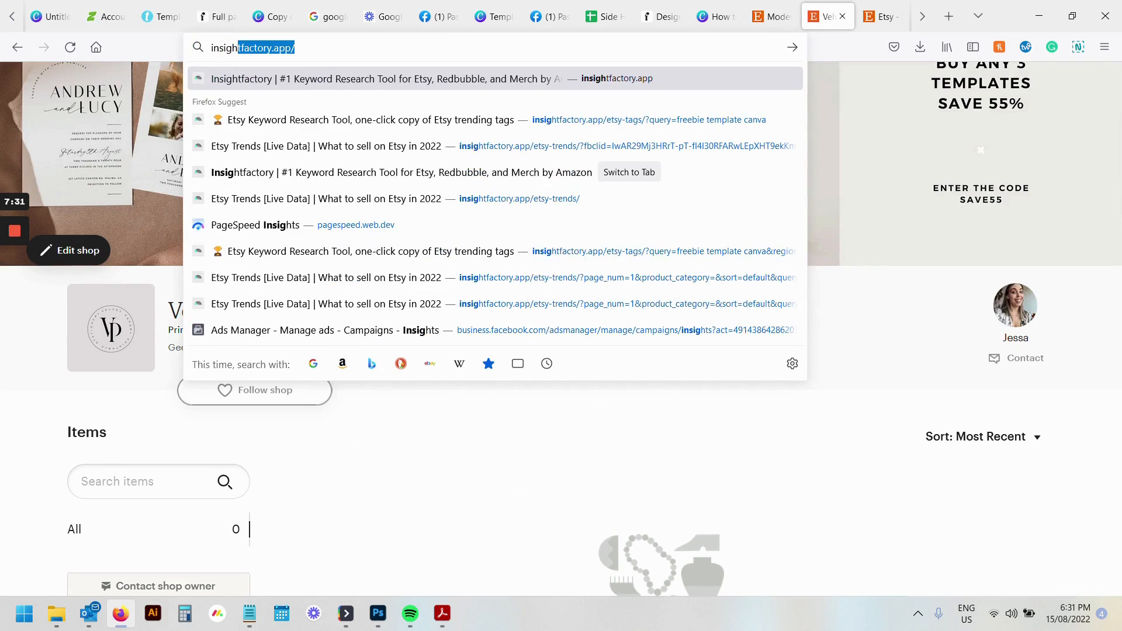
{"action": "left_click", "coordinate": [361, 303]}
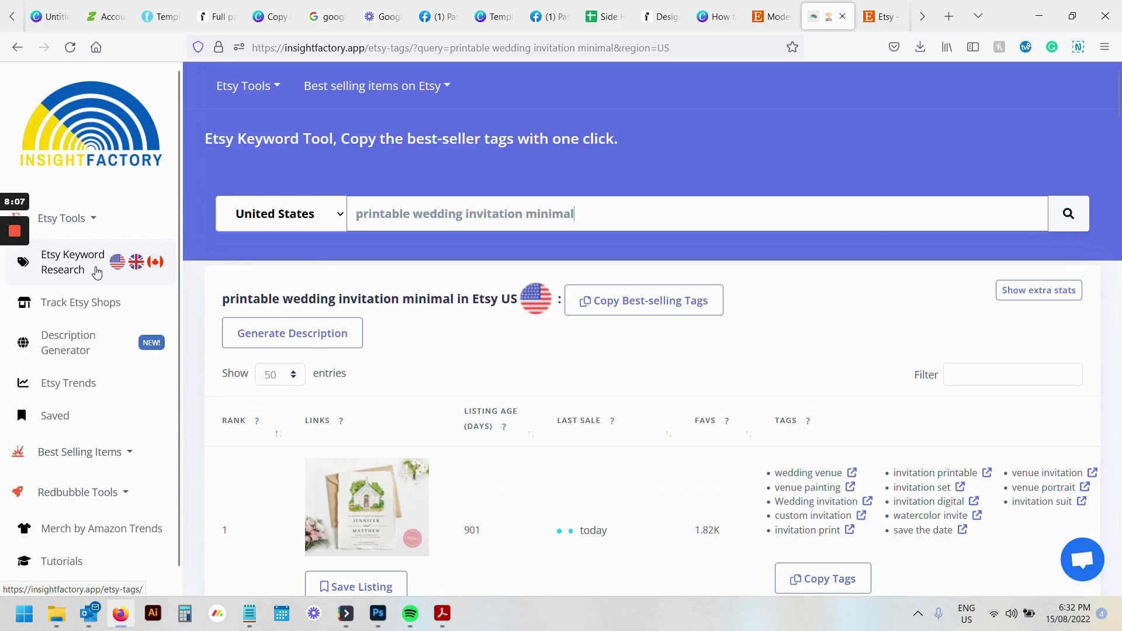
Step: Search Insightfactory's Etsy Keyword Research tool for "printable wedding invitation minimal" in the United States
{"action": "left_click", "coordinate": [93, 267]}
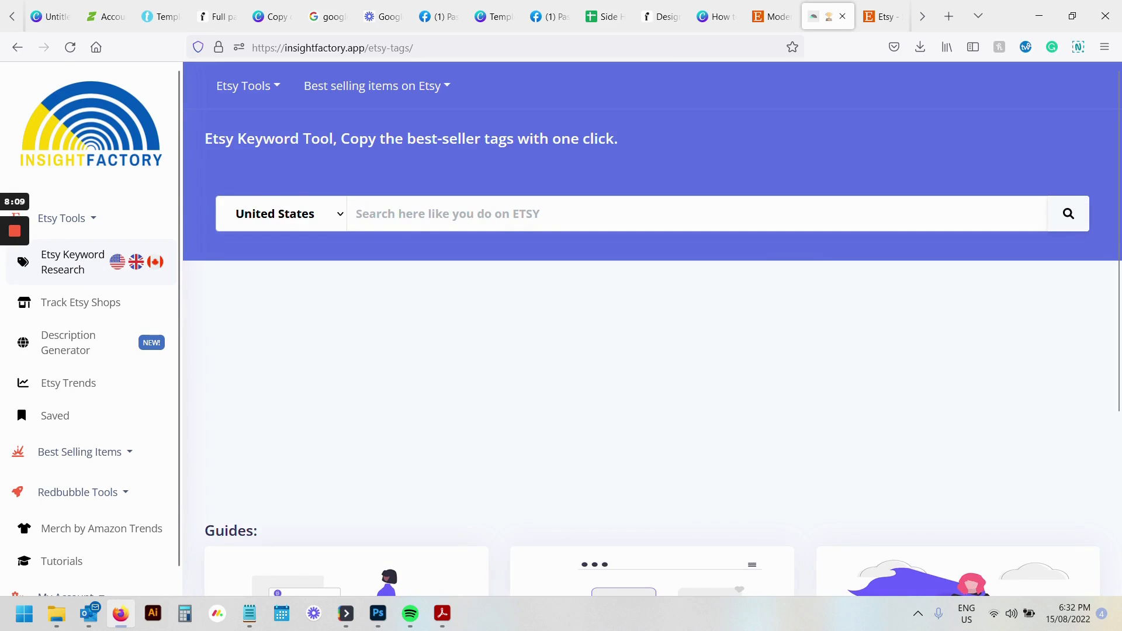
{"action": "left_click", "coordinate": [420, 215]}
{"action": "type", "text": "printable wedding invitation minimal"}
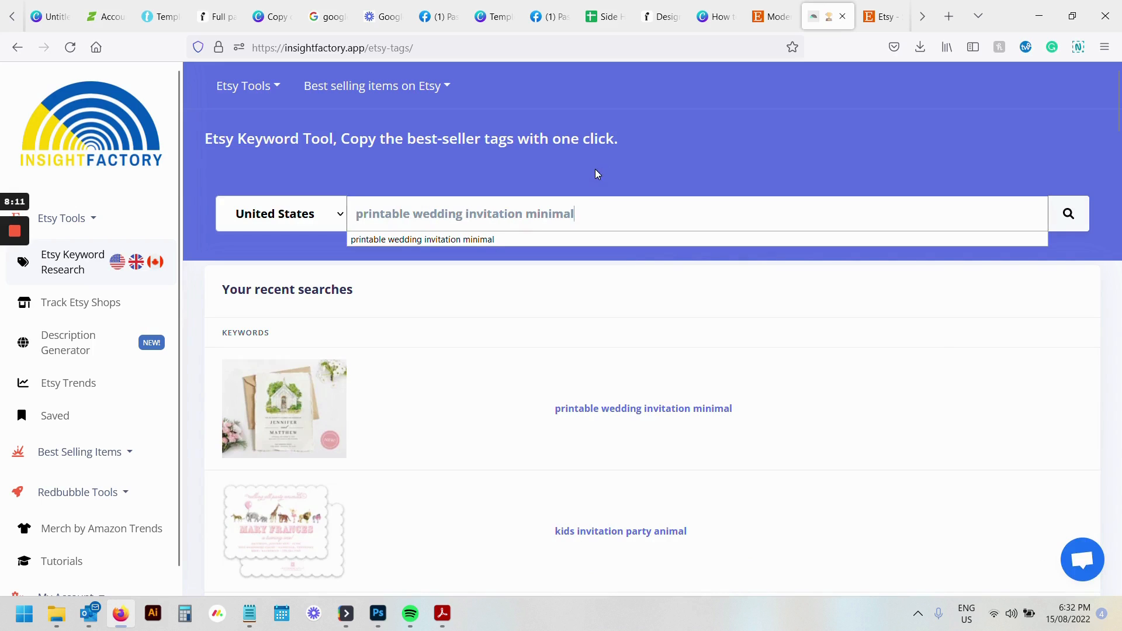
{"action": "key", "text": "Return"}
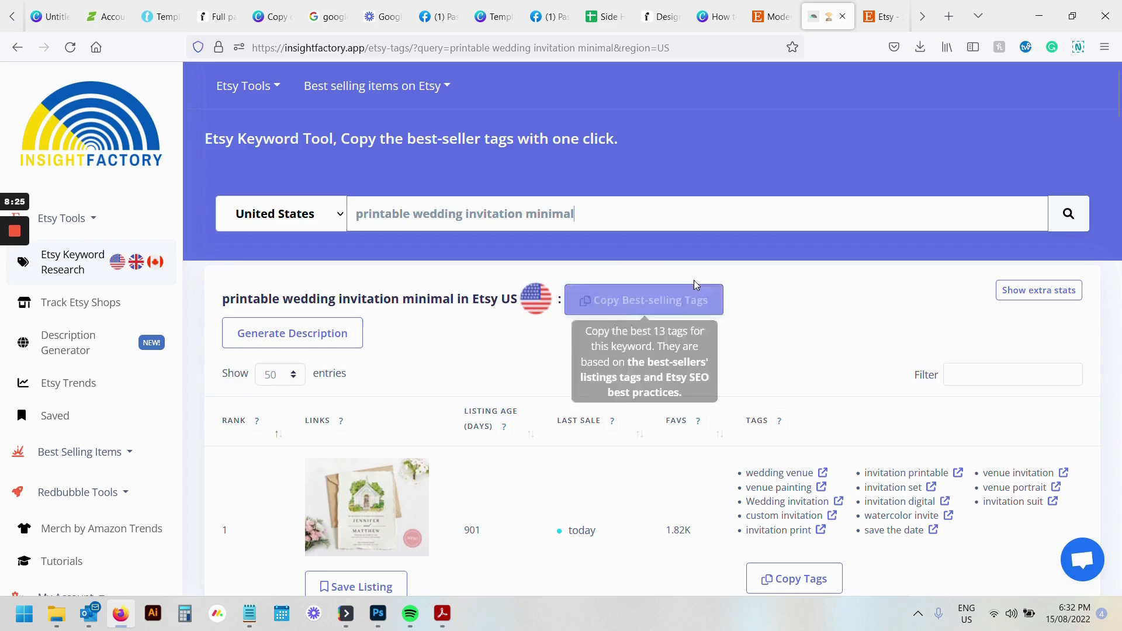
Step: Return to the wedding invitation listing in Etsy and view the "Includes 4 Variations" photo enlarged again
{"action": "left_click", "coordinate": [771, 17]}
{"action": "scroll", "coordinate": [375, 509], "scroll_direction": "up", "scroll_amount": 20}
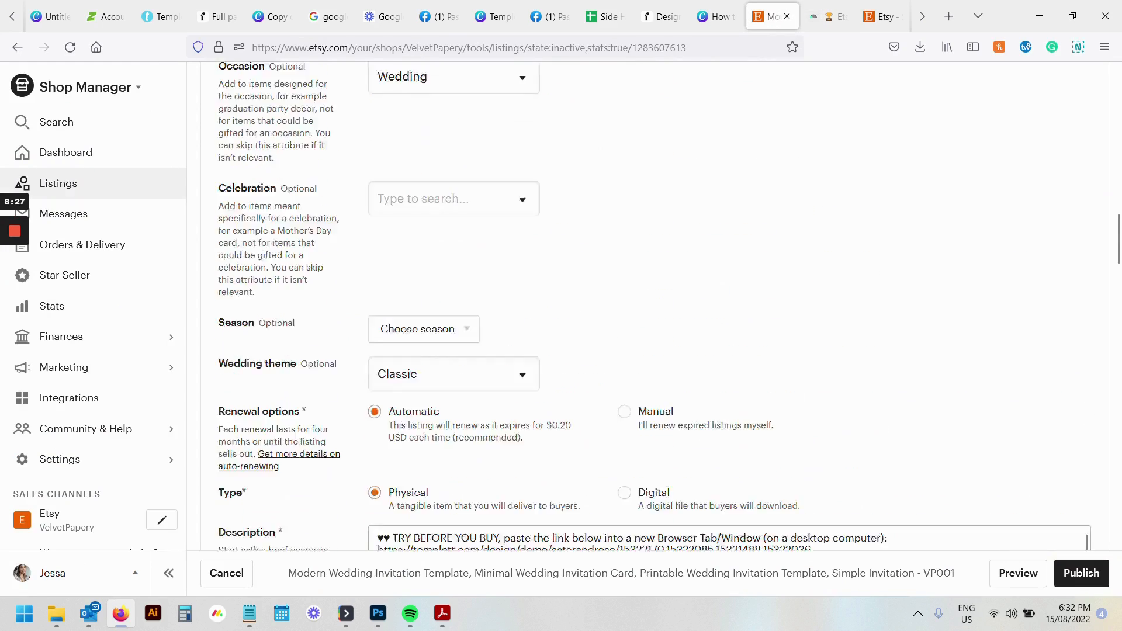
{"action": "scroll", "coordinate": [476, 504], "scroll_direction": "up", "scroll_amount": 3}
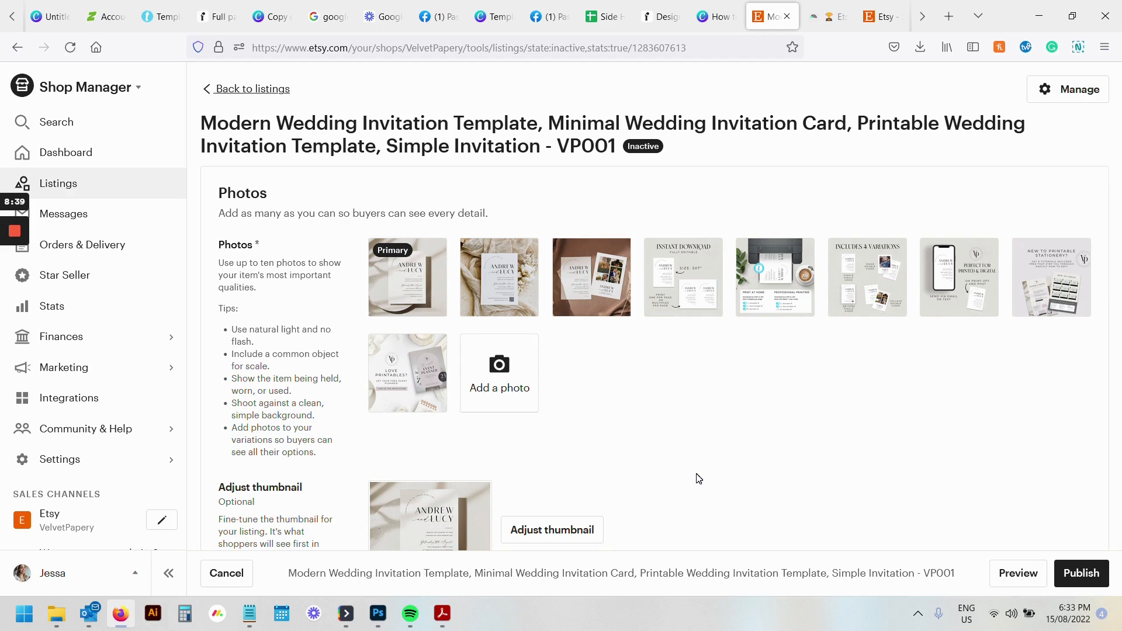
{"action": "left_click", "coordinate": [874, 263]}
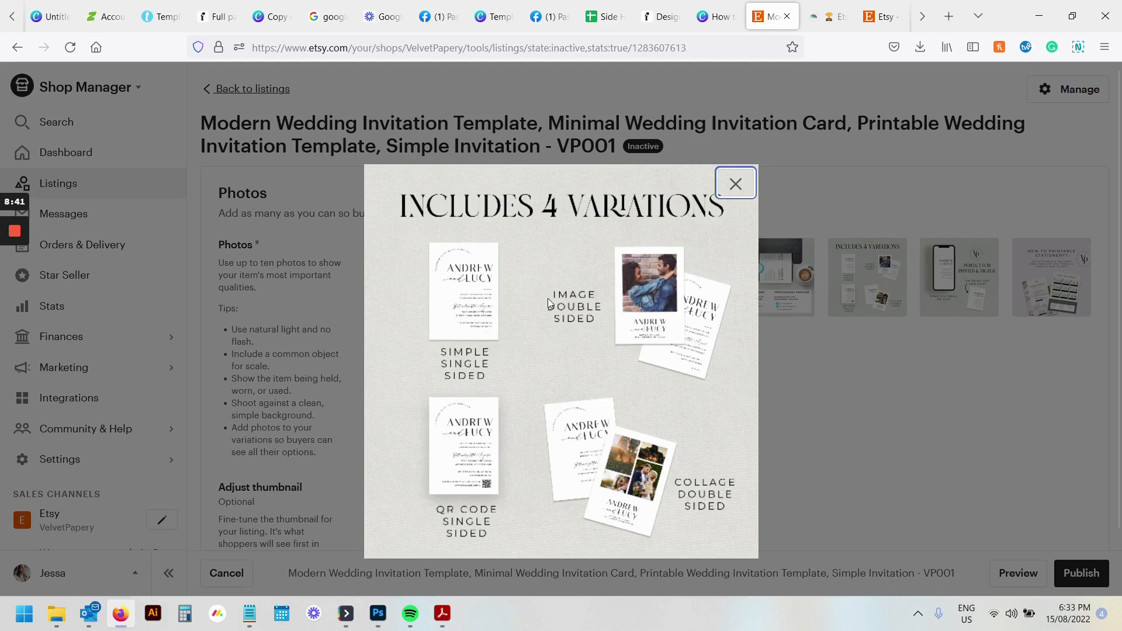
{"action": "left_click", "coordinate": [735, 185]}
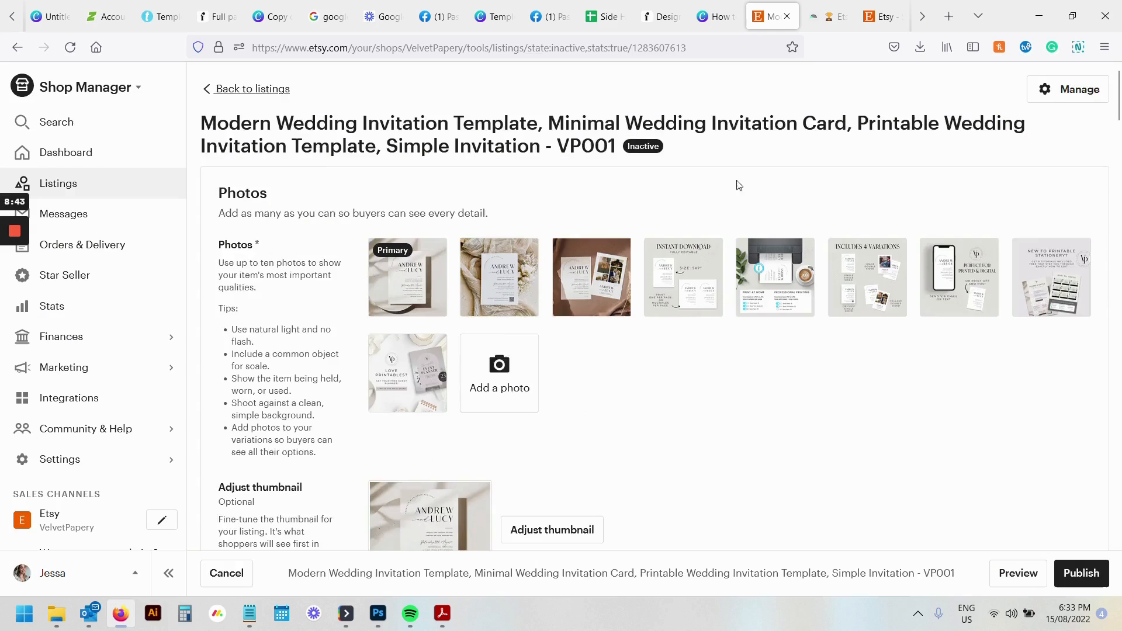
Step: Check the listing's category, colour, orientation, fold and occasion attributes, and set its type to Digital
{"action": "scroll", "coordinate": [468, 321], "scroll_direction": "down", "scroll_amount": 8}
{"action": "scroll", "coordinate": [470, 323], "scroll_direction": "down", "scroll_amount": 15}
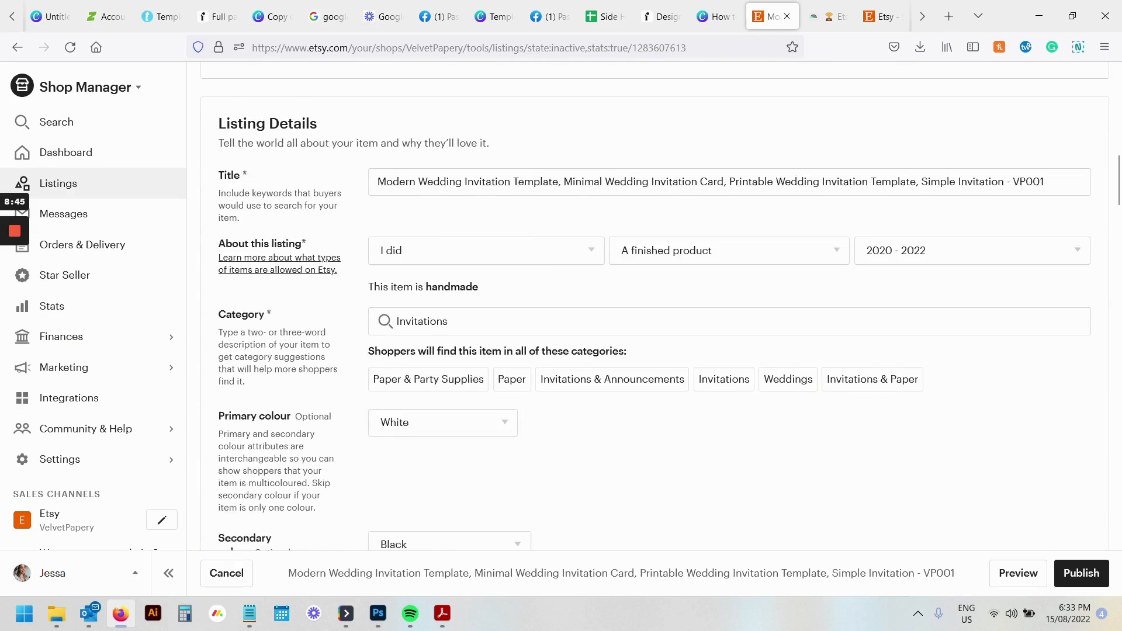
{"action": "scroll", "coordinate": [546, 378], "scroll_direction": "up", "scroll_amount": 10}
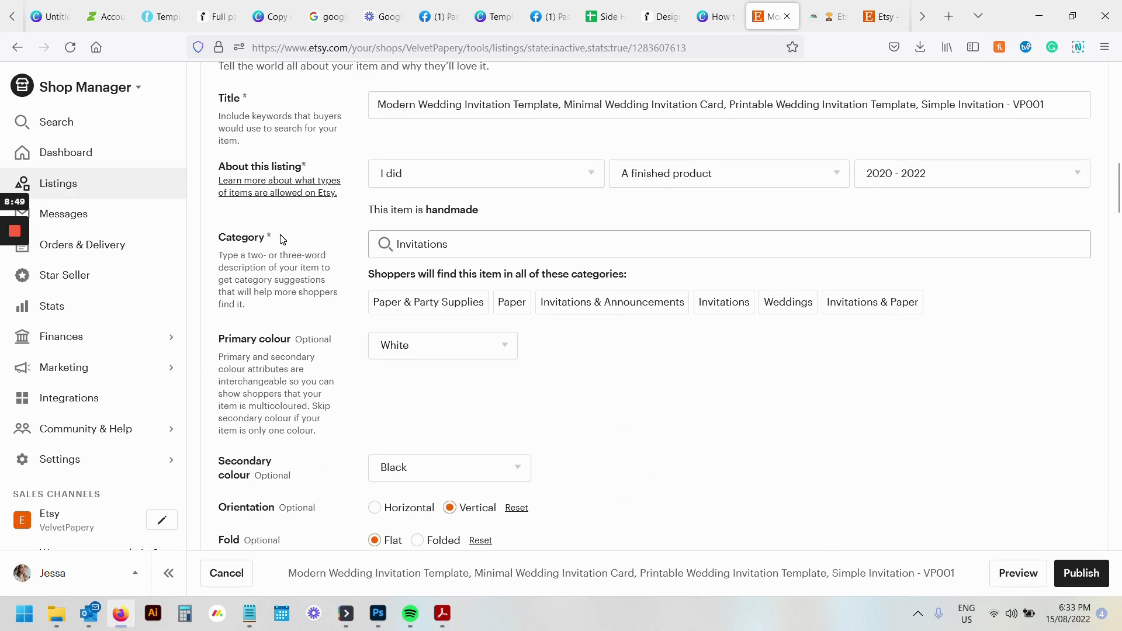
{"action": "scroll", "coordinate": [275, 187], "scroll_direction": "down", "scroll_amount": 3}
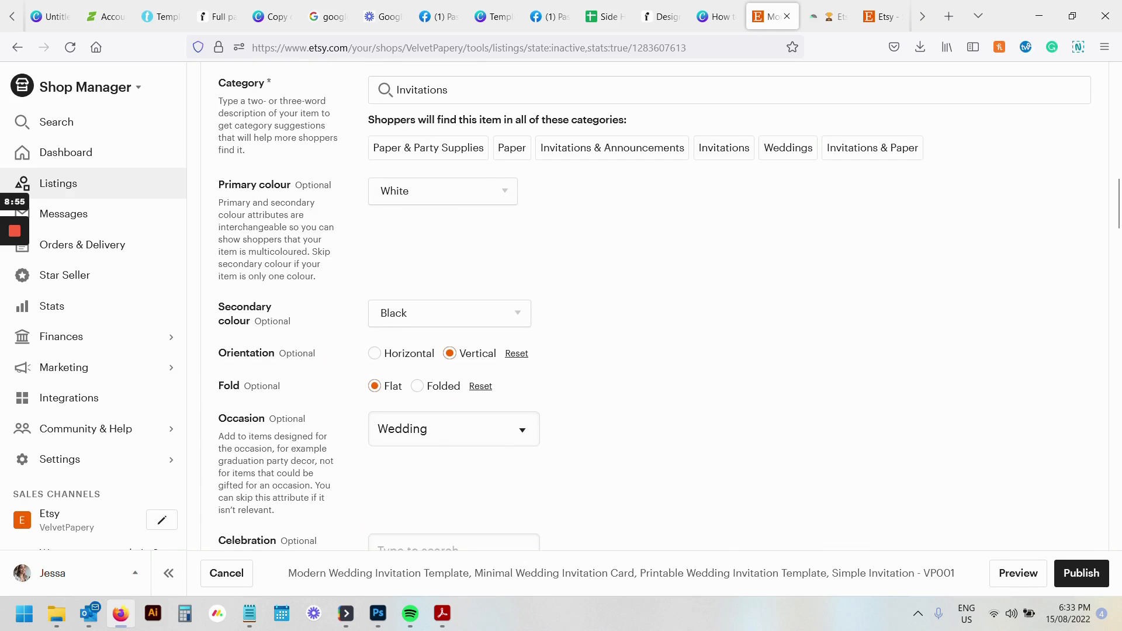
{"action": "scroll", "coordinate": [289, 315], "scroll_direction": "down", "scroll_amount": 1}
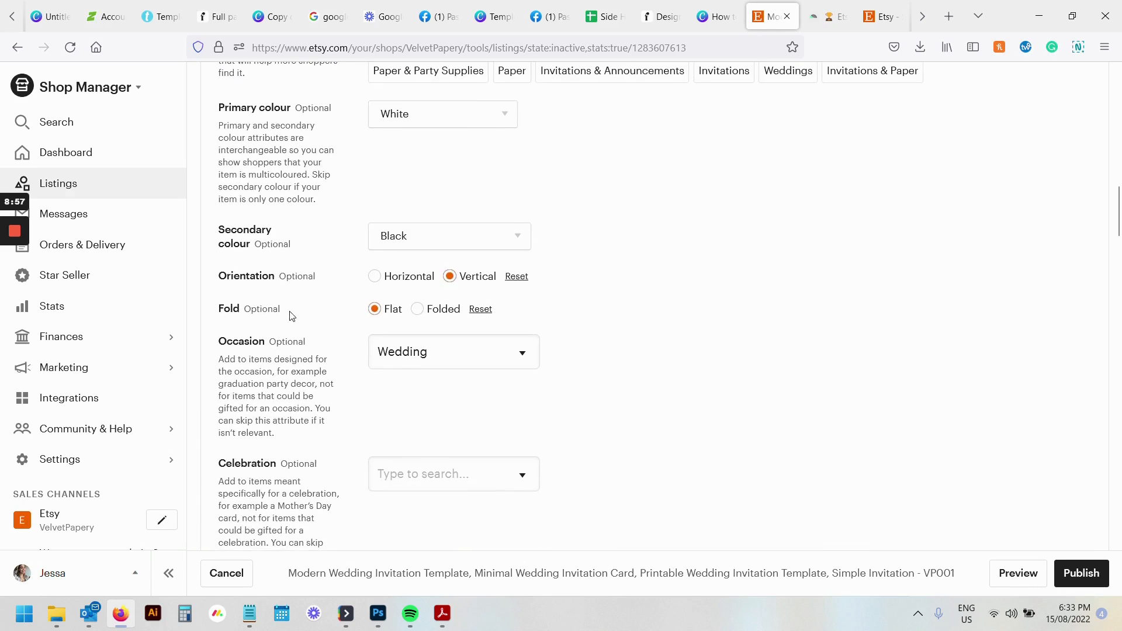
{"action": "scroll", "coordinate": [283, 305], "scroll_direction": "down", "scroll_amount": 1}
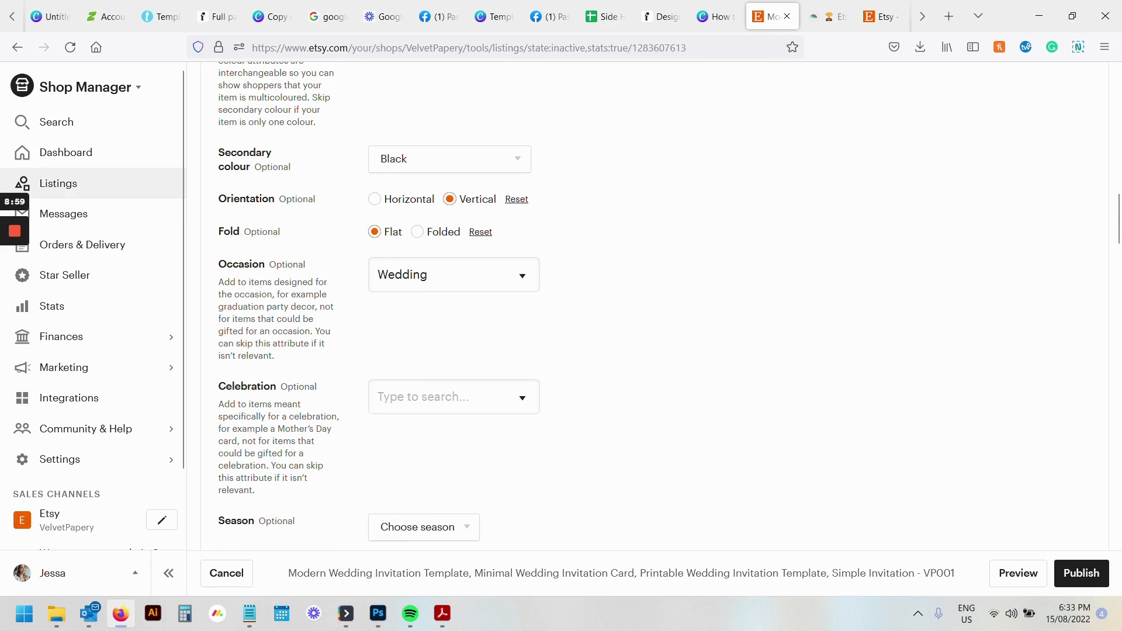
{"action": "scroll", "coordinate": [350, 205], "scroll_direction": "down", "scroll_amount": 1}
{"action": "scroll", "coordinate": [506, 239], "scroll_direction": "down", "scroll_amount": 4}
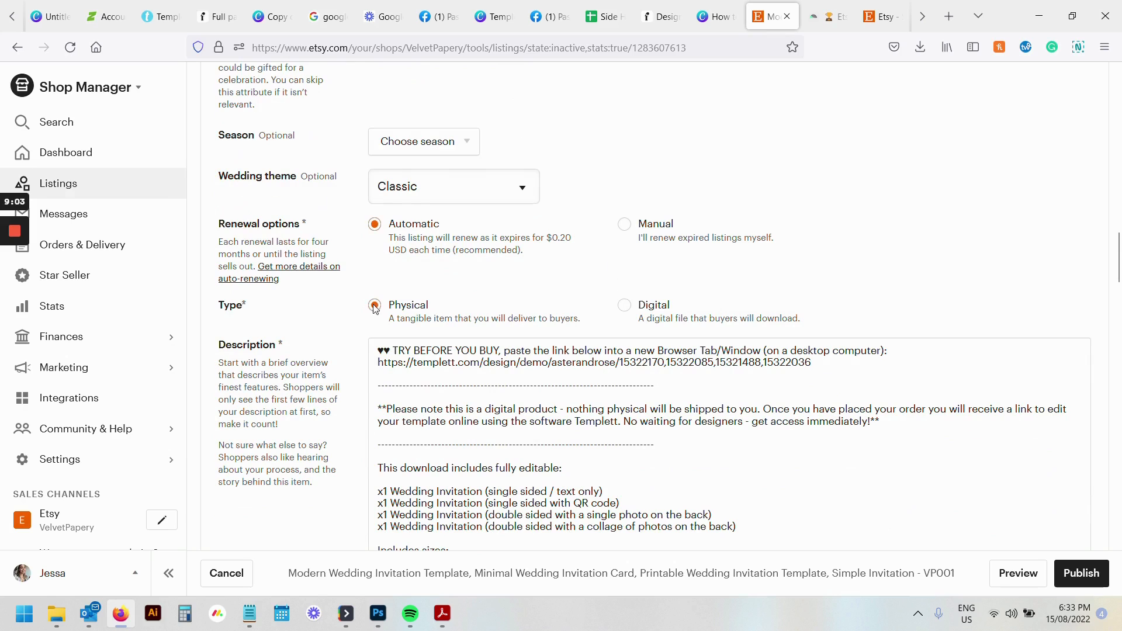
{"action": "left_click", "coordinate": [625, 307]}
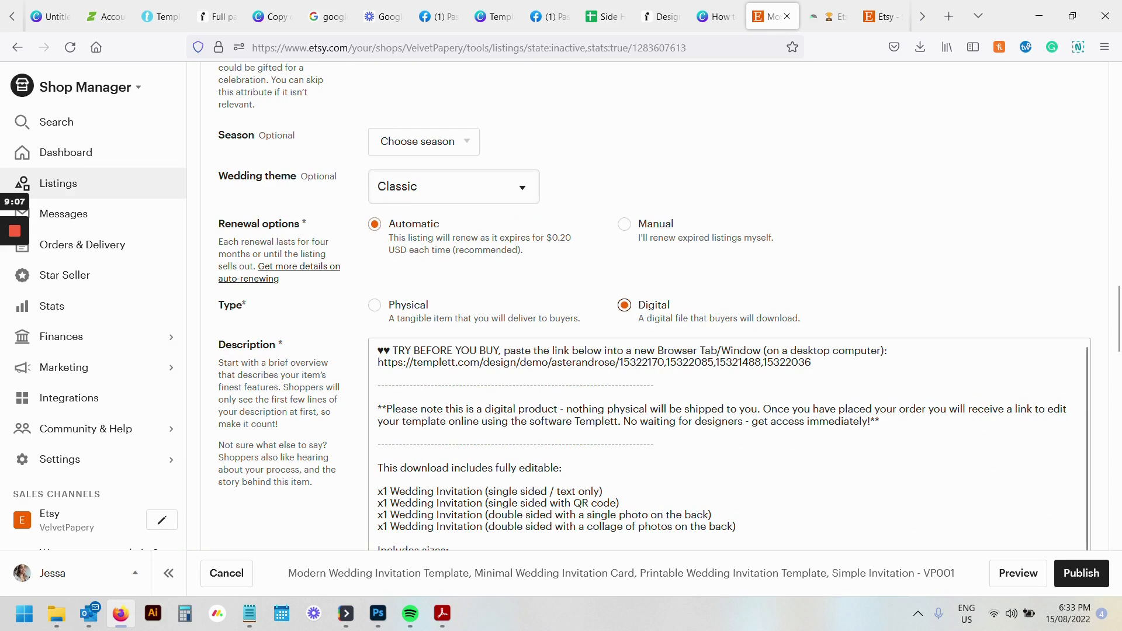
Step: Review the listing description, highlighting the template numbers in the Templett demo link and in the bracketed id line
{"action": "scroll", "coordinate": [358, 416], "scroll_direction": "down", "scroll_amount": 4}
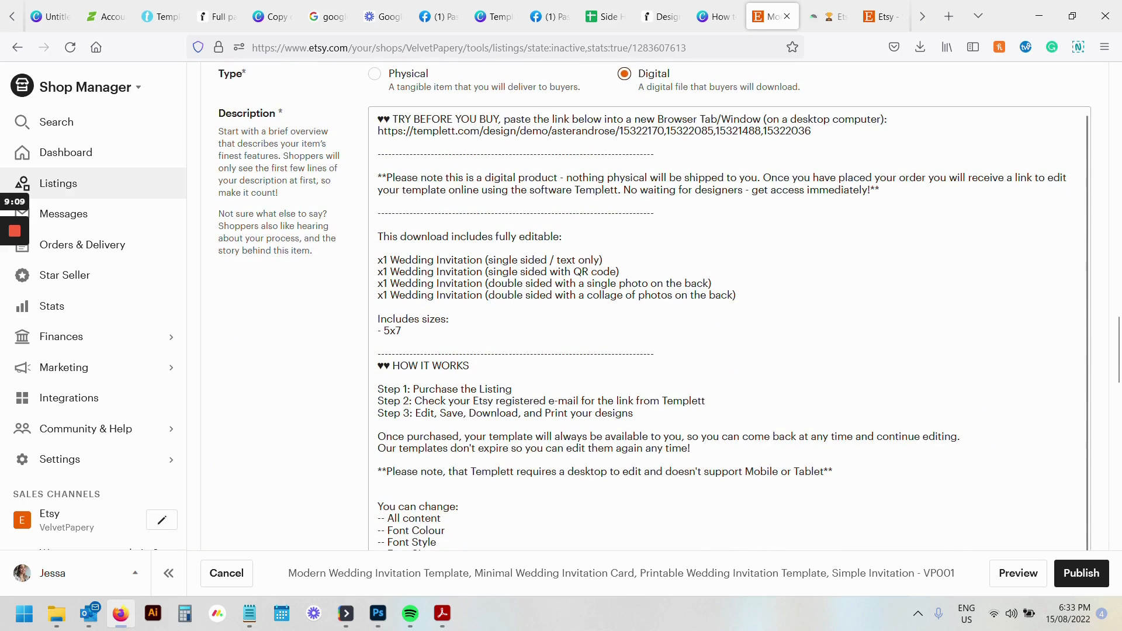
{"action": "scroll", "coordinate": [729, 315], "scroll_direction": "up", "scroll_amount": 3}
{"action": "left_click_drag", "start_coordinate": [811, 285], "coordinate": [623, 285]}
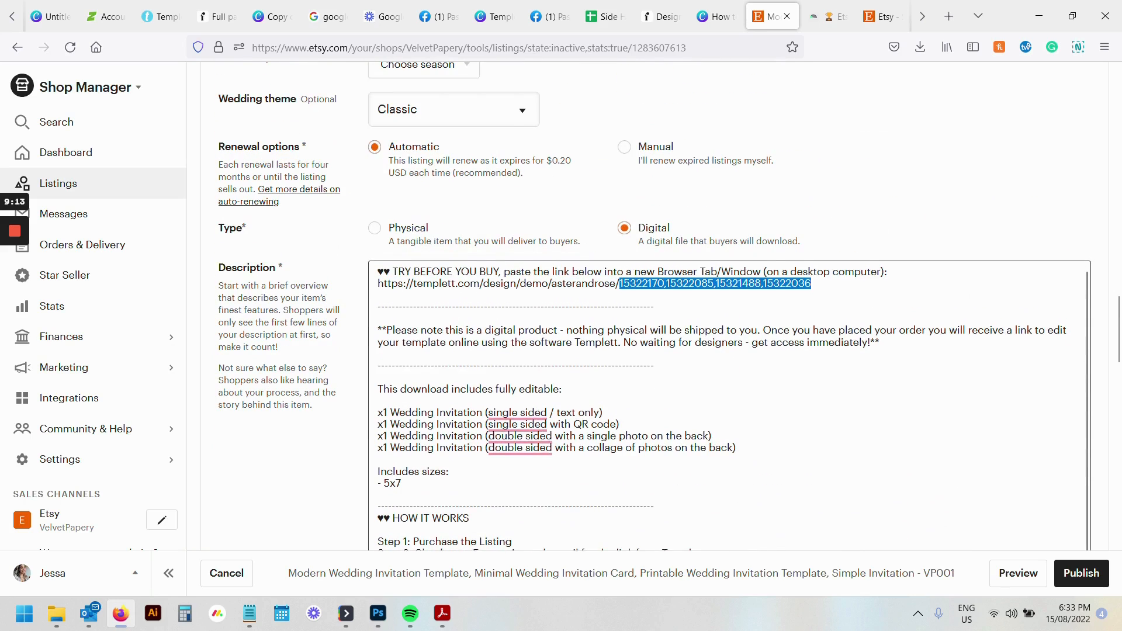
{"action": "scroll", "coordinate": [623, 285], "scroll_direction": "down", "scroll_amount": 8}
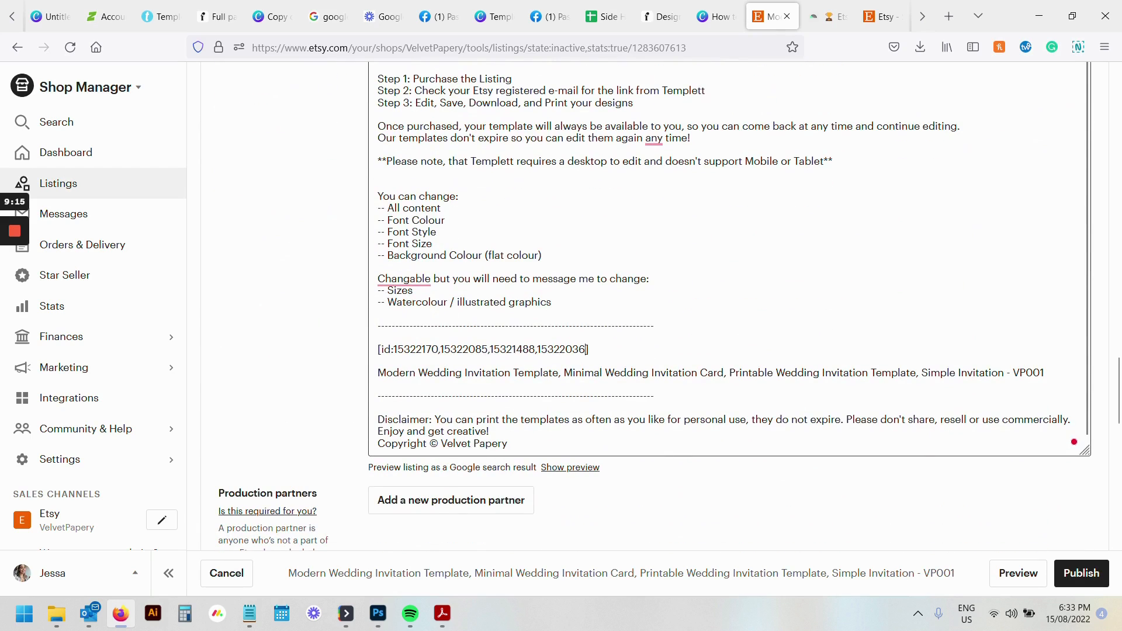
{"action": "left_click_drag", "start_coordinate": [586, 349], "coordinate": [396, 349]}
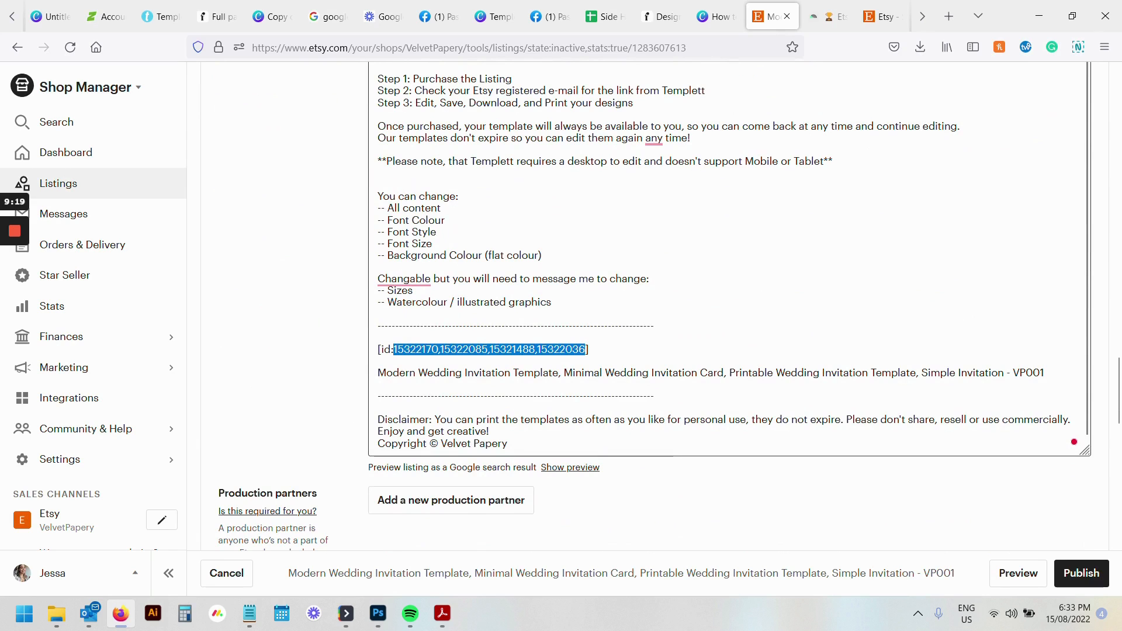
{"action": "left_click", "coordinate": [320, 314]}
Step: Check the listing's tags, price, quantity and SKU
{"action": "scroll", "coordinate": [320, 314], "scroll_direction": "down", "scroll_amount": 7}
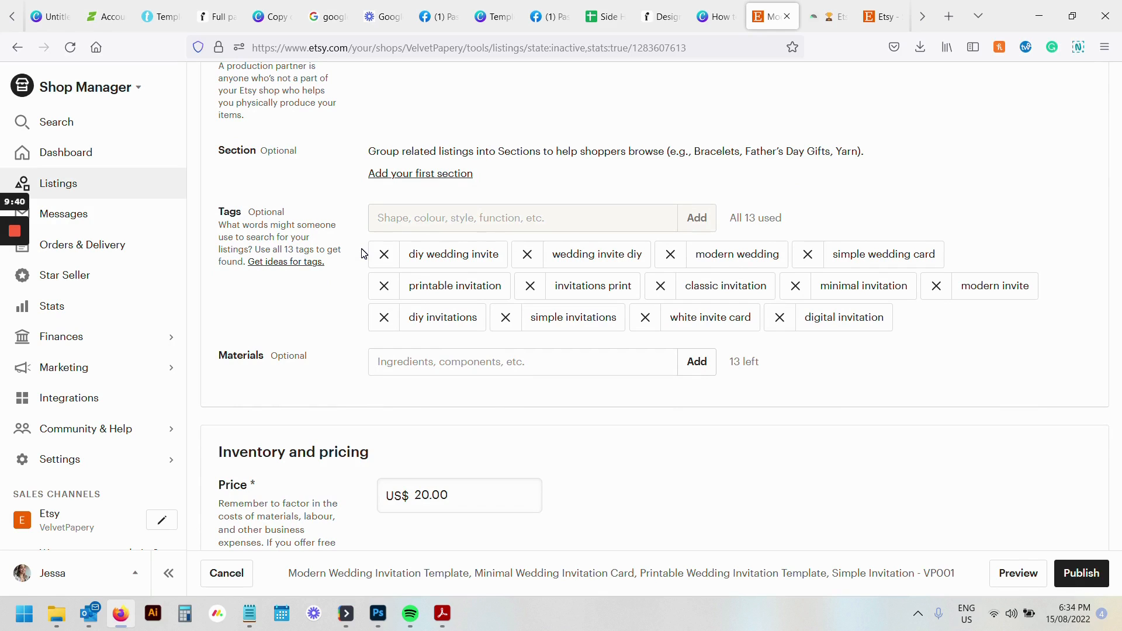
{"action": "scroll", "coordinate": [362, 252], "scroll_direction": "down", "scroll_amount": 3}
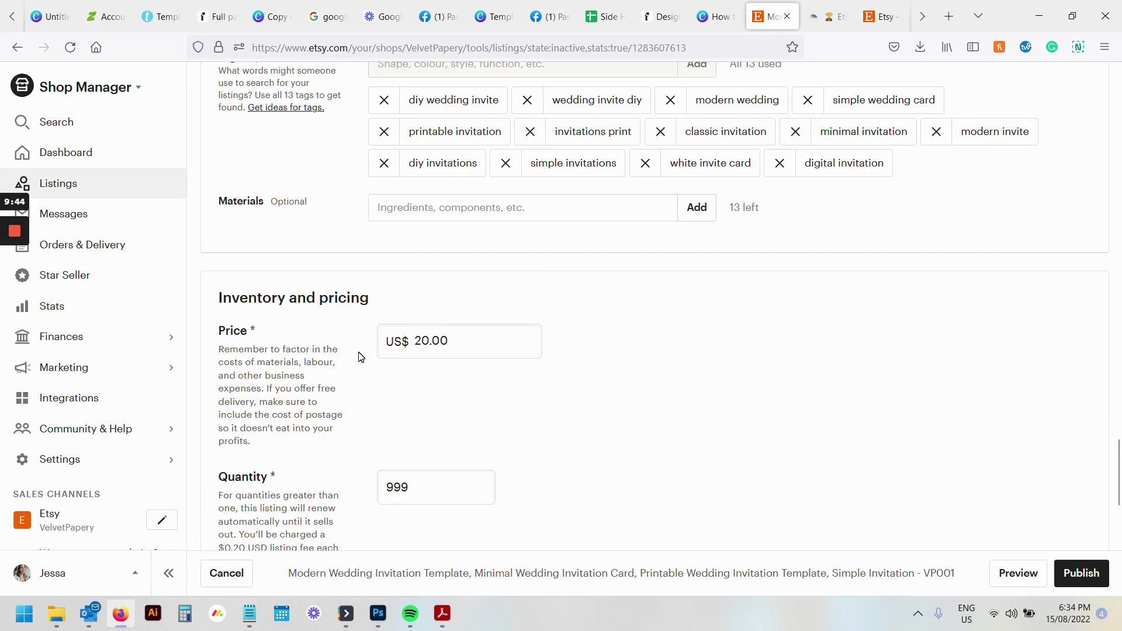
{"action": "scroll", "coordinate": [363, 409], "scroll_direction": "down", "scroll_amount": 1}
{"action": "scroll", "coordinate": [371, 458], "scroll_direction": "down", "scroll_amount": 1}
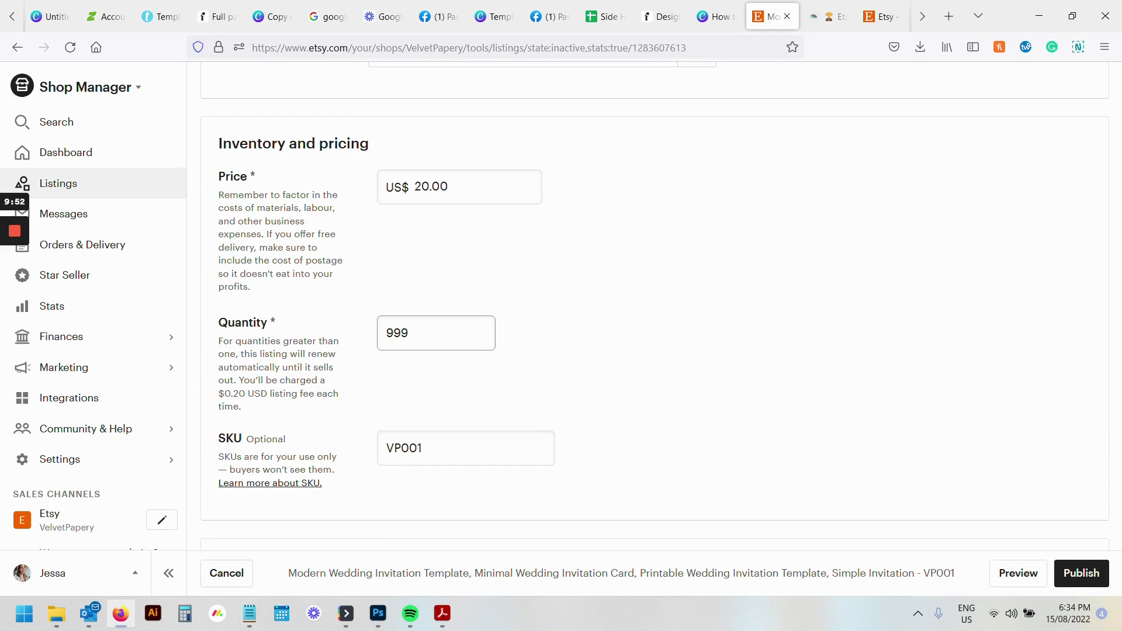
{"action": "scroll", "coordinate": [379, 380], "scroll_direction": "down", "scroll_amount": 1}
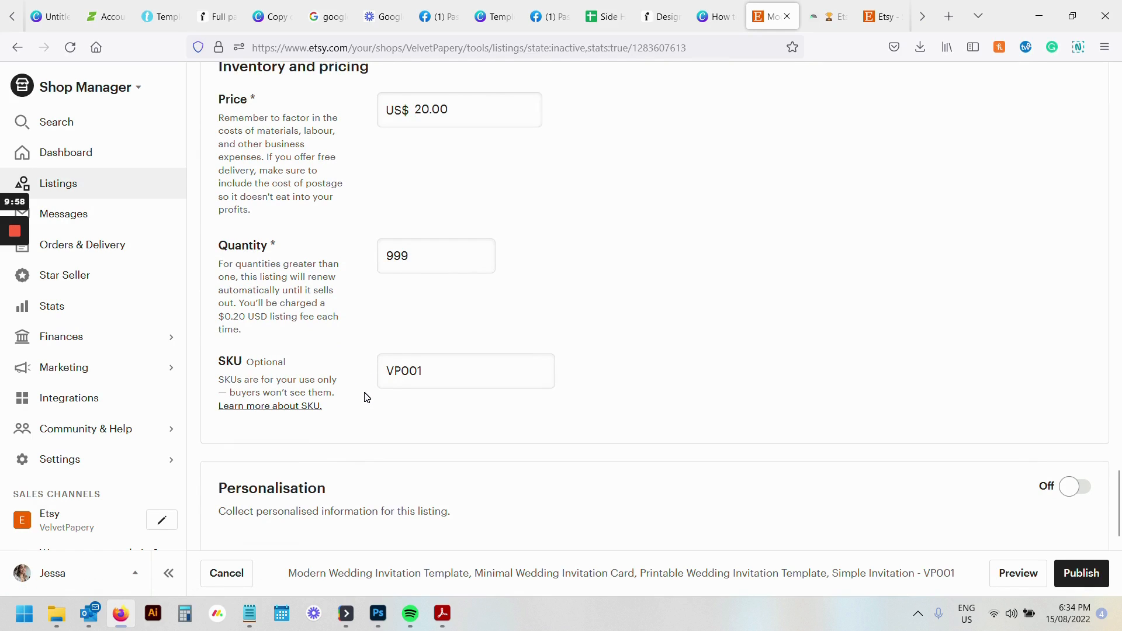
Step: Upload the How to Videos PDF from Downloads as the listing's digital file
{"action": "scroll", "coordinate": [343, 445], "scroll_direction": "down", "scroll_amount": 5}
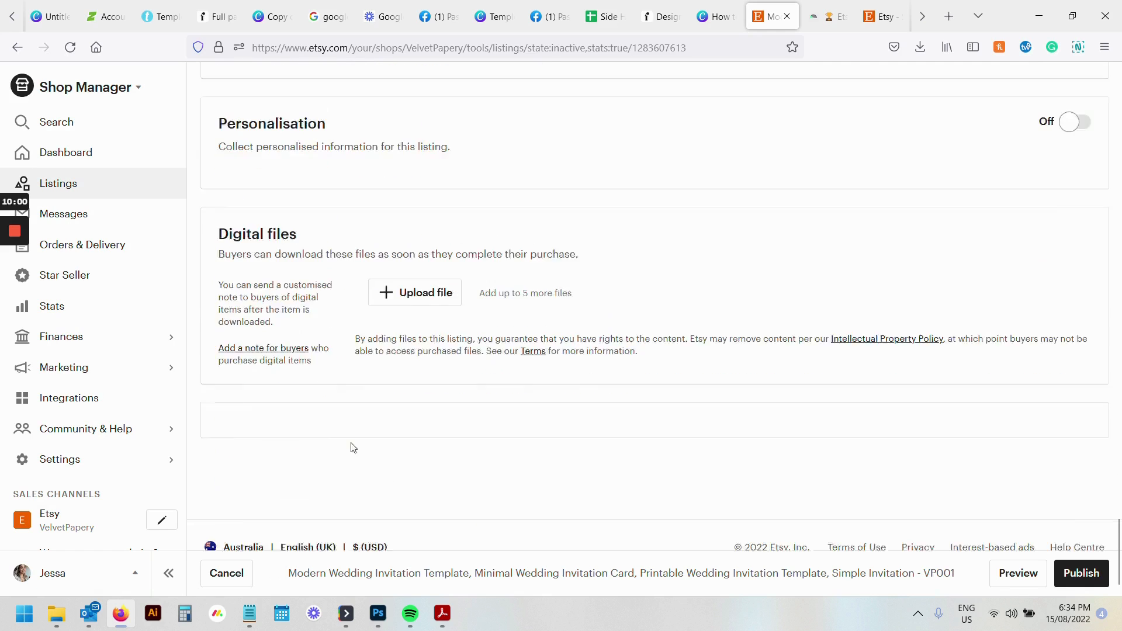
{"action": "scroll", "coordinate": [353, 447], "scroll_direction": "up", "scroll_amount": 1}
{"action": "left_click", "coordinate": [417, 354]}
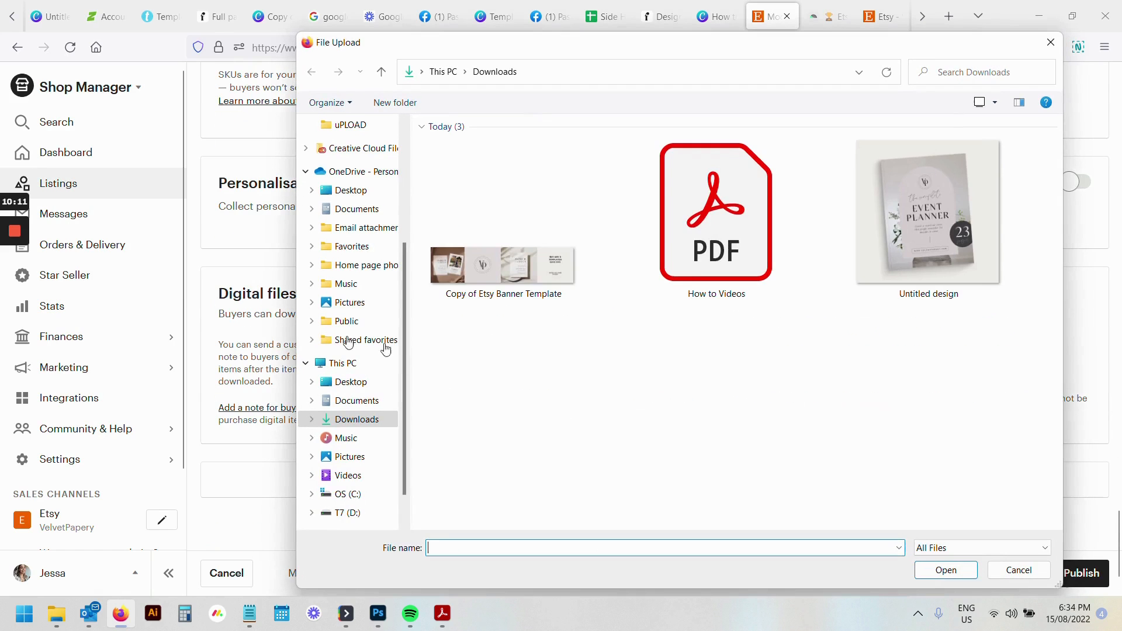
{"action": "double_click", "coordinate": [750, 257]}
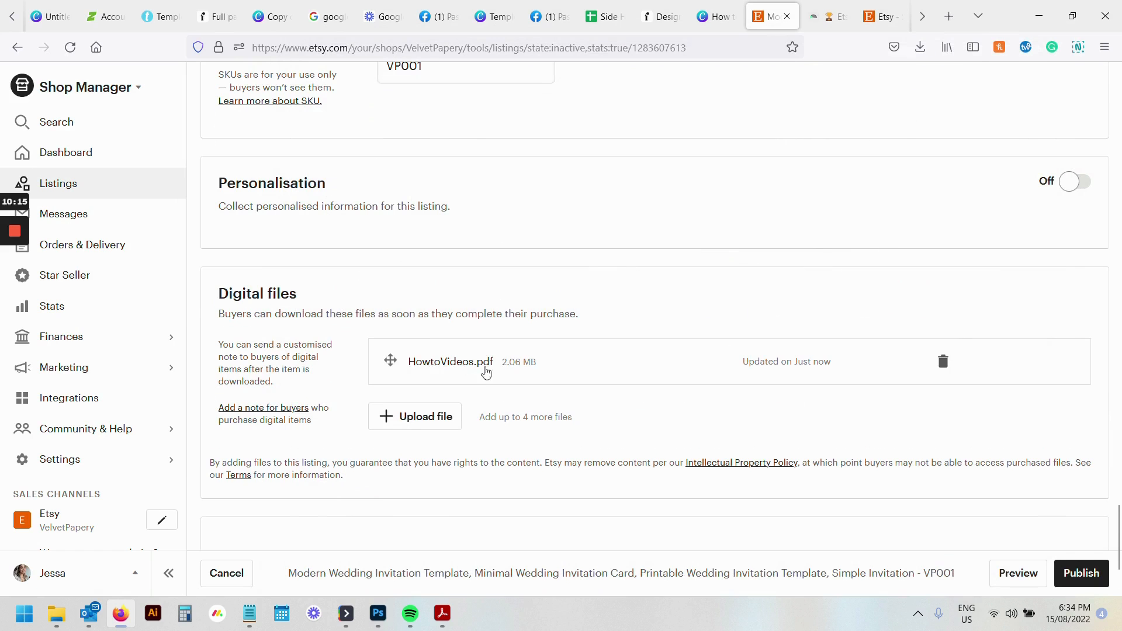
Step: Look through the How to Videos instructions design in Canva and return to the Etsy listing
{"action": "left_click", "coordinate": [716, 17]}
{"action": "scroll", "coordinate": [608, 344], "scroll_direction": "up", "scroll_amount": 3}
{"action": "scroll", "coordinate": [611, 346], "scroll_direction": "up", "scroll_amount": 2}
{"action": "scroll", "coordinate": [634, 353], "scroll_direction": "down", "scroll_amount": 12}
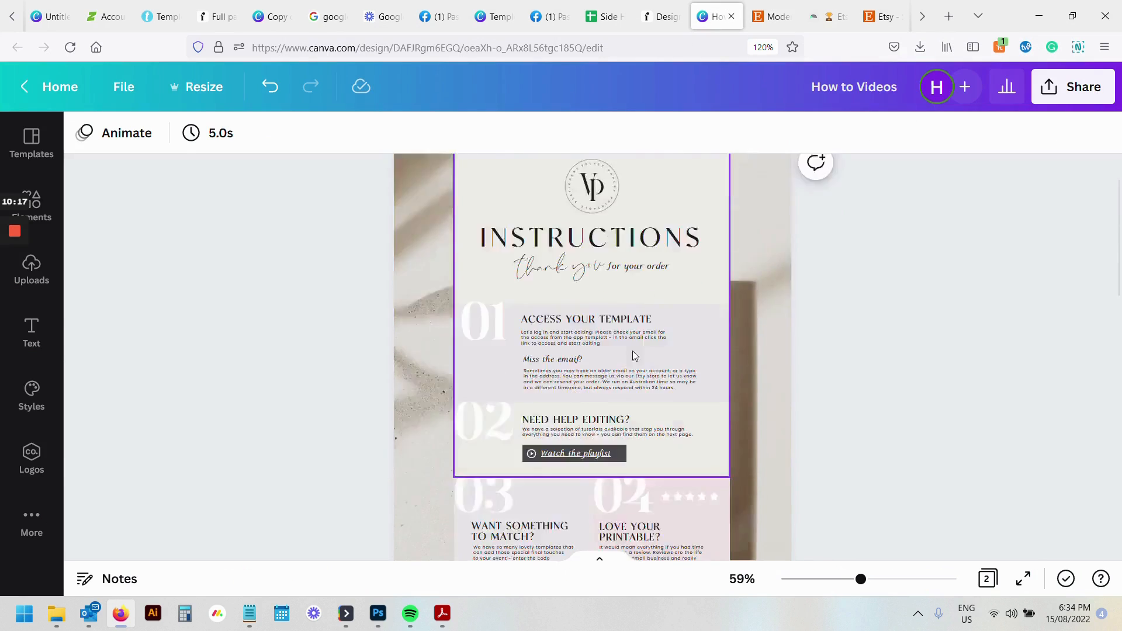
{"action": "scroll", "coordinate": [658, 356], "scroll_direction": "up", "scroll_amount": 5}
{"action": "left_click", "coordinate": [762, 19]}
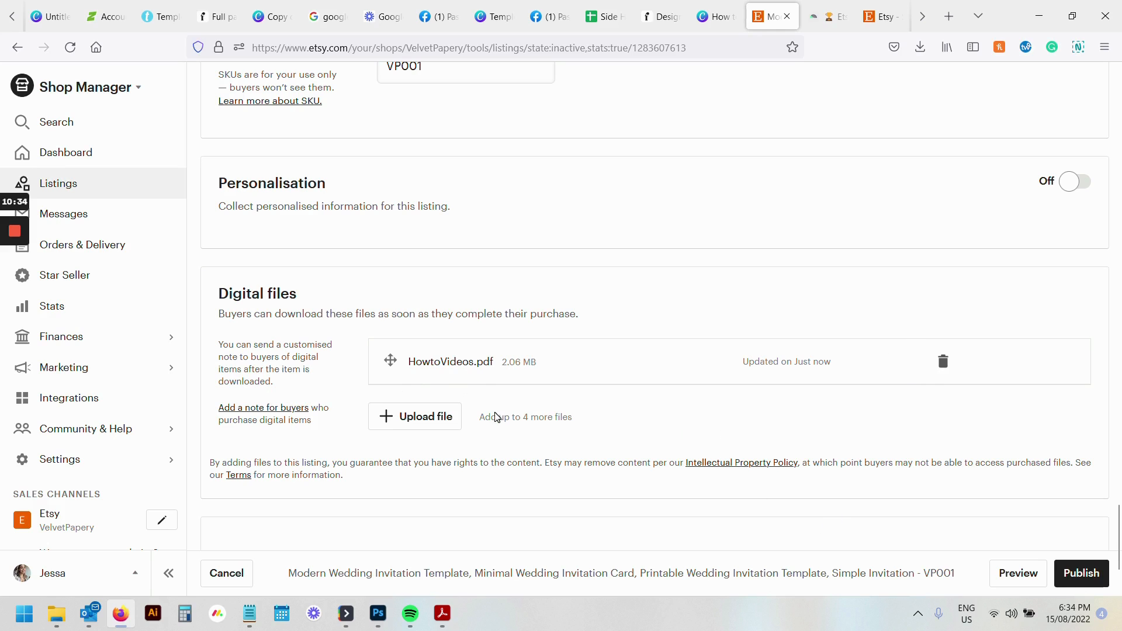
Step: Publish the Modern Wedding Invitation Template listing
{"action": "scroll", "coordinate": [771, 467], "scroll_direction": "up", "scroll_amount": 10}
{"action": "scroll", "coordinate": [766, 469], "scroll_direction": "up", "scroll_amount": 20}
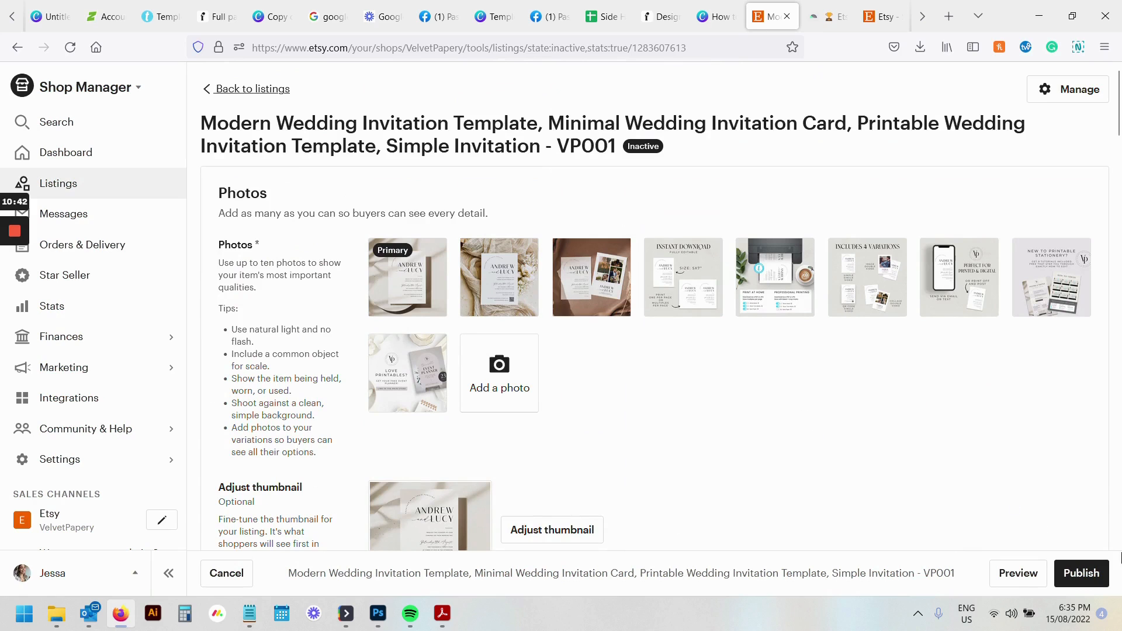
{"action": "left_click", "coordinate": [1081, 572]}
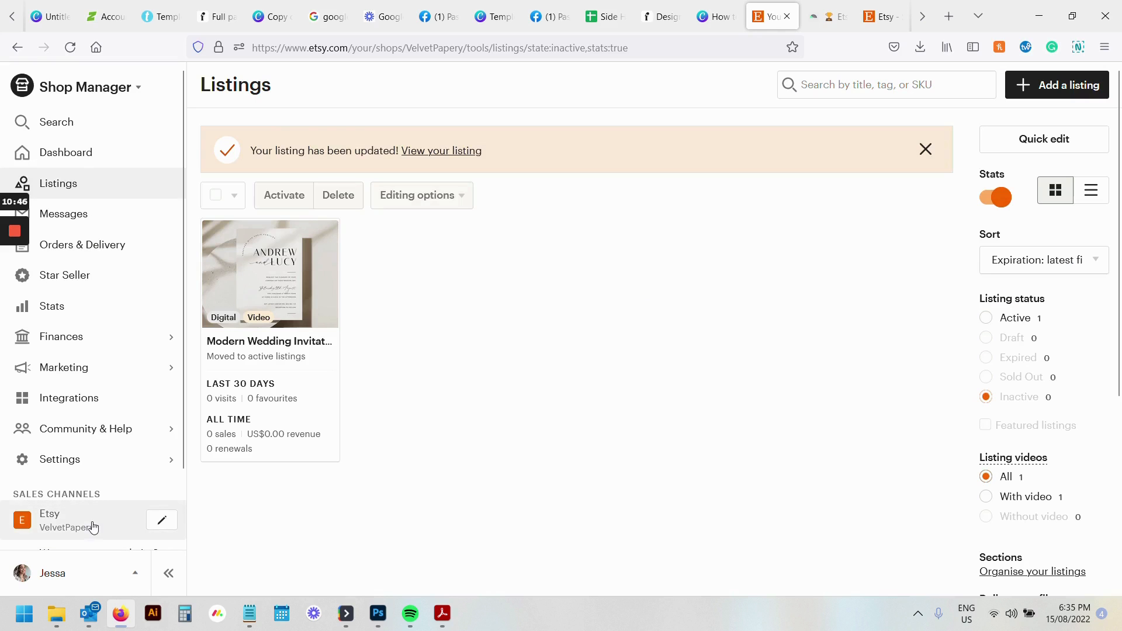
Step: Open the VelvetPapery storefront, look at its Items section and reload the page
{"action": "left_click", "coordinate": [94, 527]}
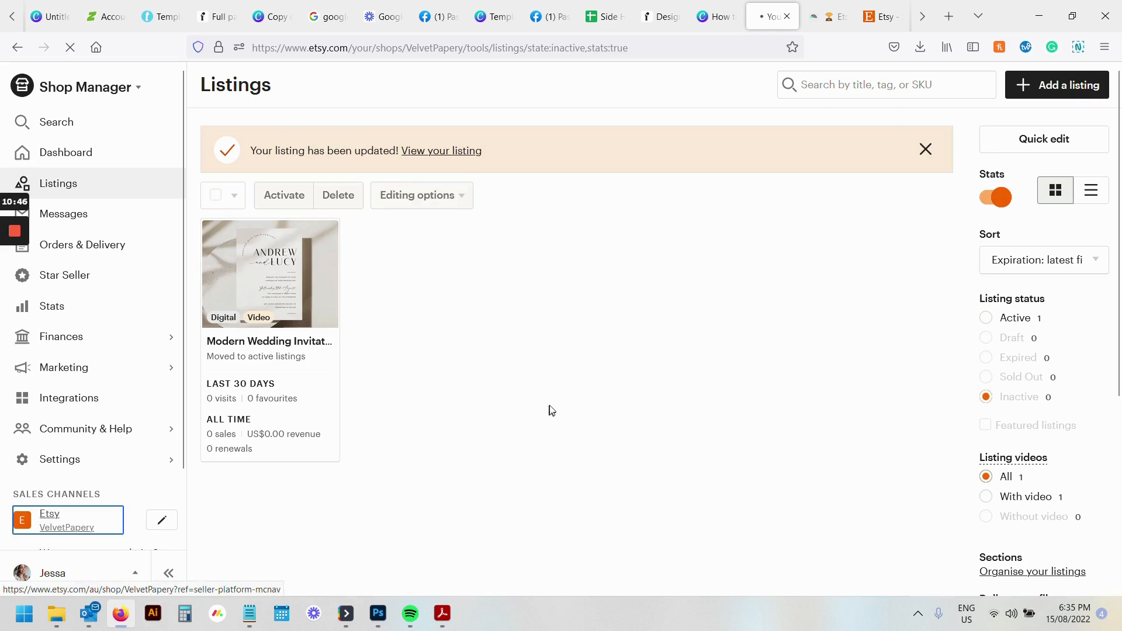
{"action": "scroll", "coordinate": [514, 366], "scroll_direction": "down", "scroll_amount": 5}
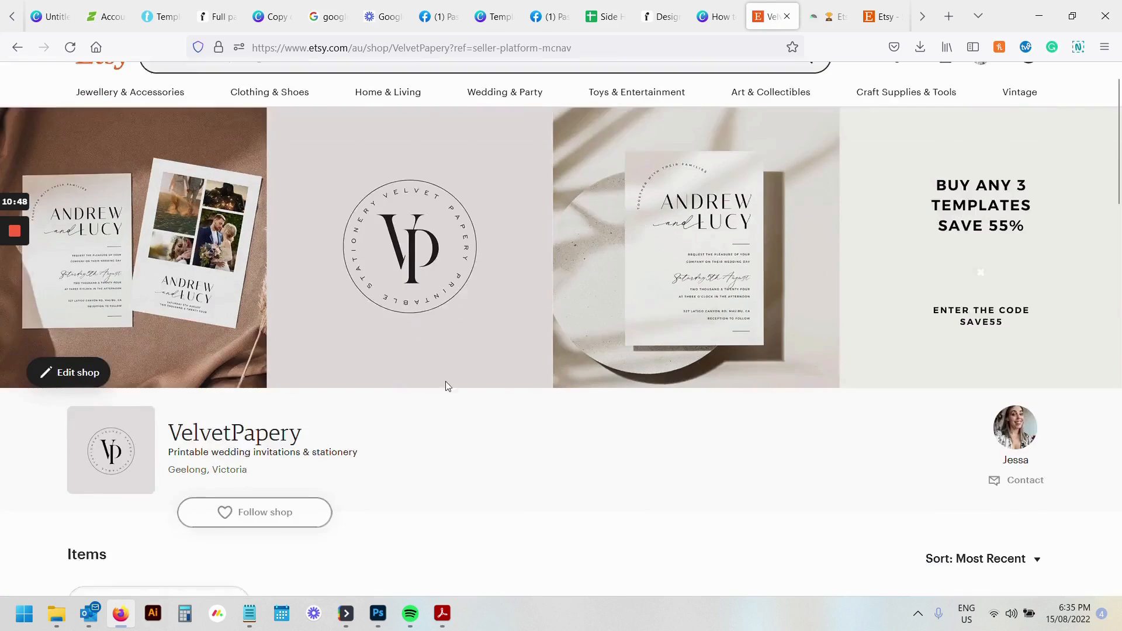
{"action": "left_click", "coordinate": [72, 47]}
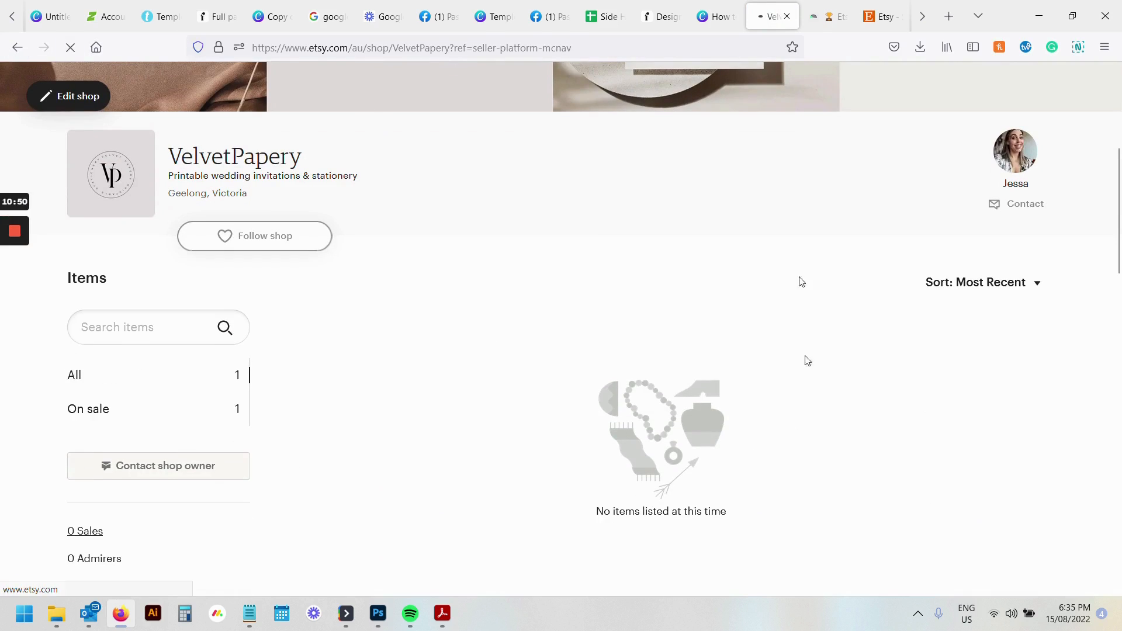